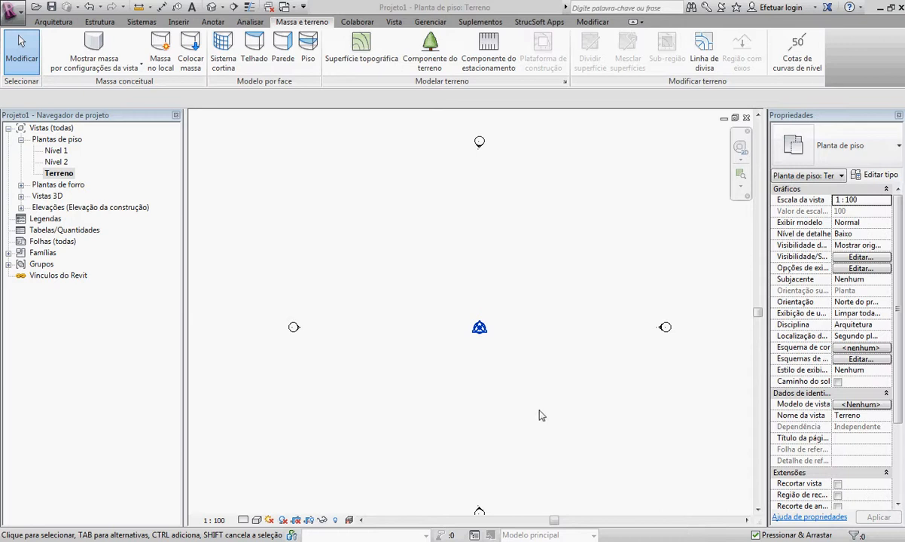
Examine the levels in the Leste elevation, the project base point in the Terreno plan, and the Nível 1 floor plan.
{"action": "double_click", "coordinate": [66, 175]}
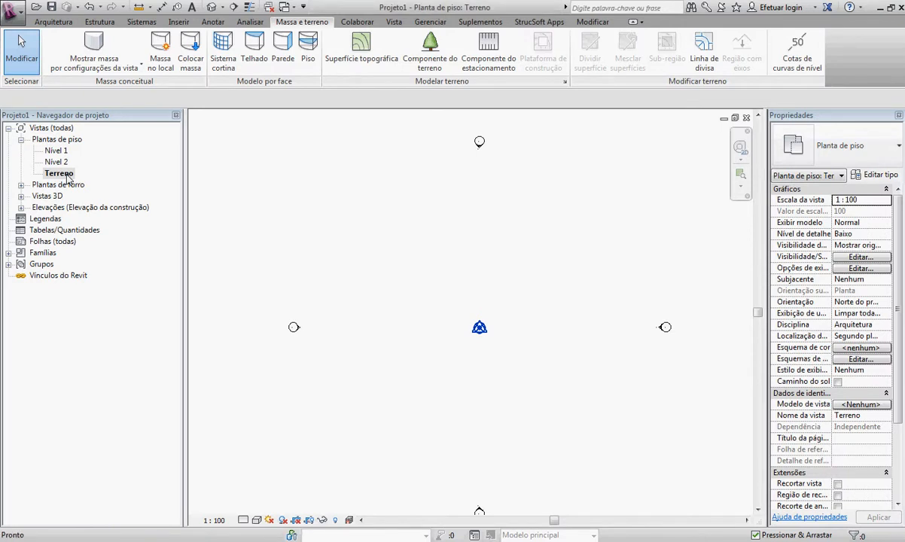
{"action": "left_click", "coordinate": [22, 207]}
{"action": "double_click", "coordinate": [53, 218]}
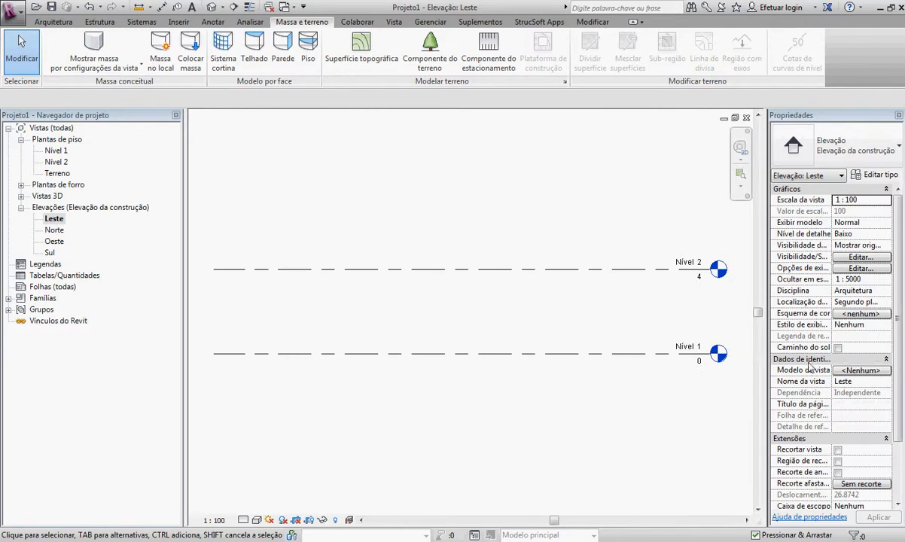
{"action": "left_click", "coordinate": [602, 361]}
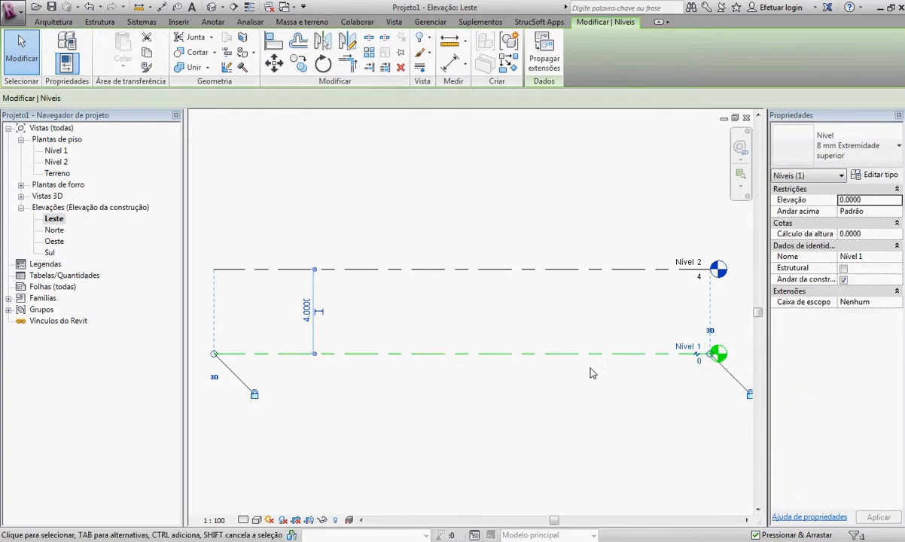
{"action": "key", "text": "Escape"}
{"action": "double_click", "coordinate": [57, 174]}
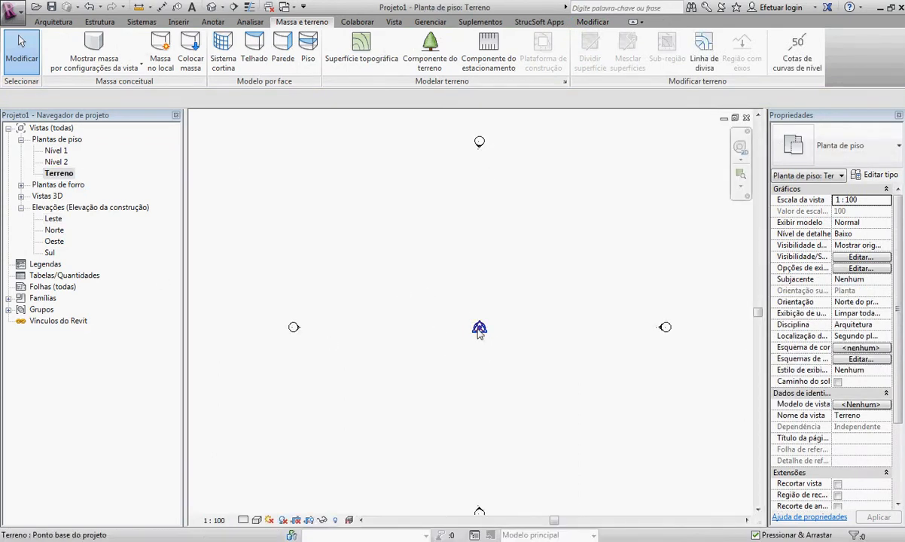
{"action": "left_click", "coordinate": [479, 327]}
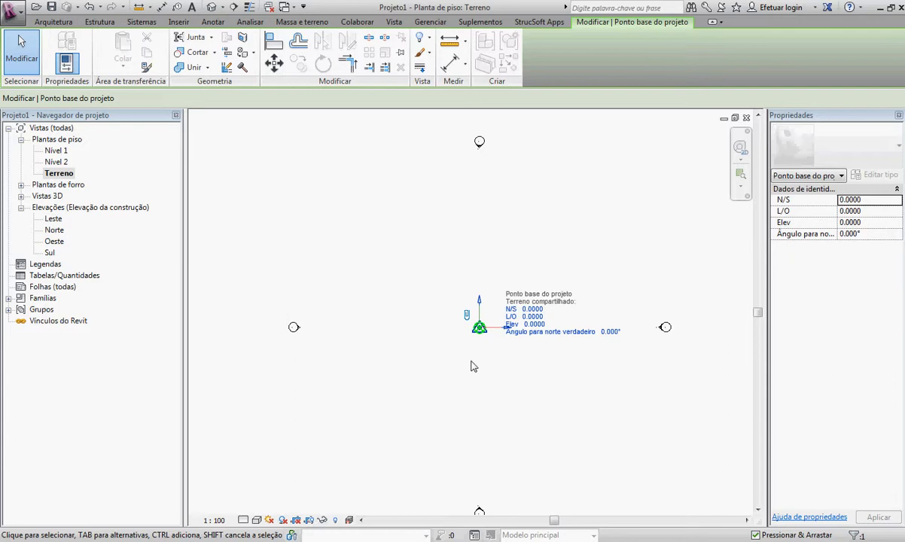
{"action": "left_click", "coordinate": [473, 366]}
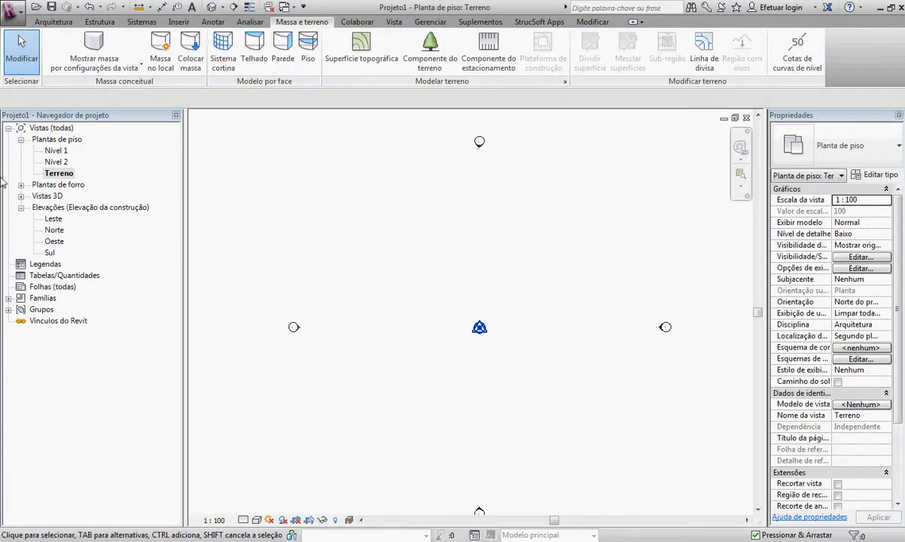
{"action": "double_click", "coordinate": [62, 152]}
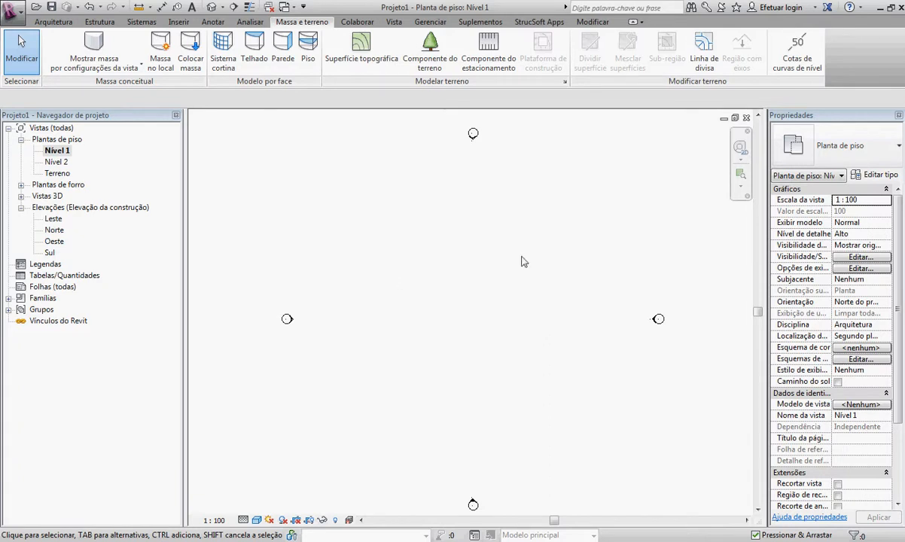
Start a topographic surface in the Terreno floor plan and place three points at absolute elevation 1 near the middle of the site.
{"action": "double_click", "coordinate": [58, 175]}
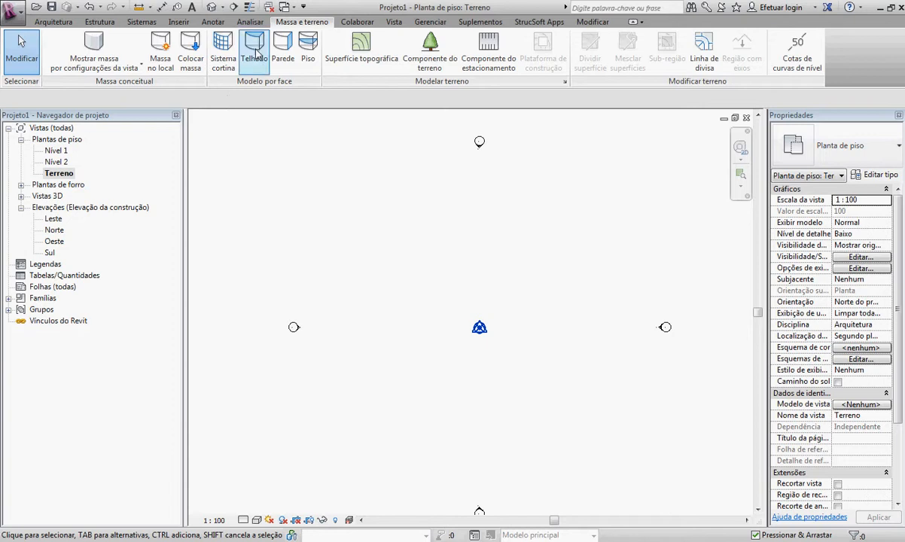
{"action": "left_click", "coordinate": [353, 47]}
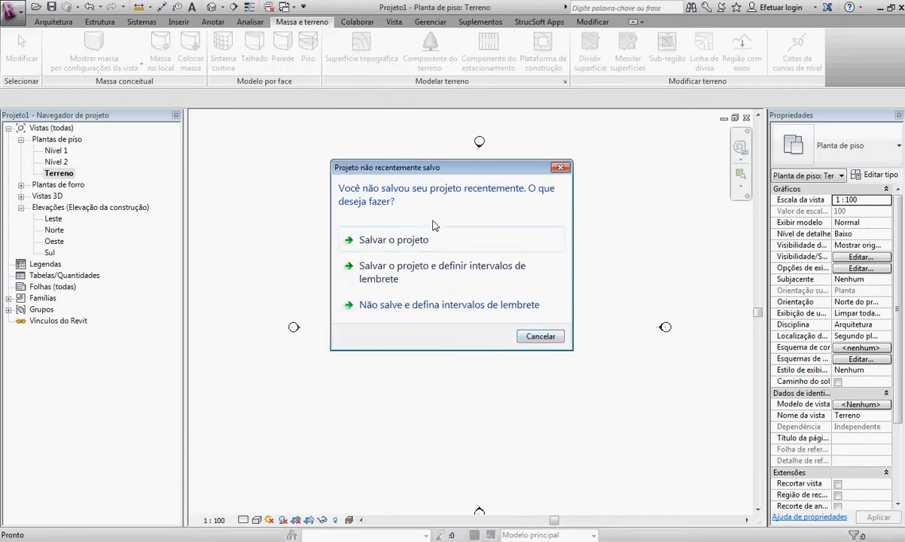
{"action": "left_click", "coordinate": [541, 336]}
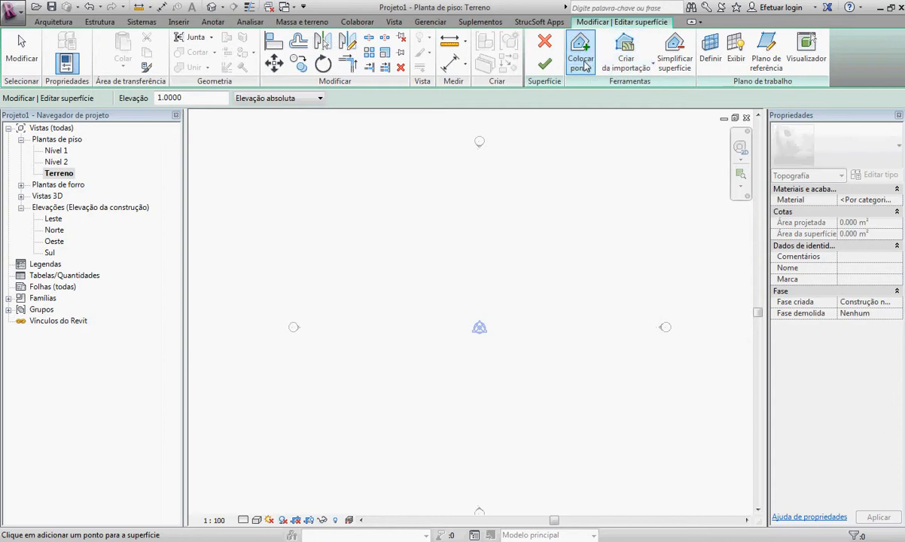
{"action": "left_click", "coordinate": [585, 151]}
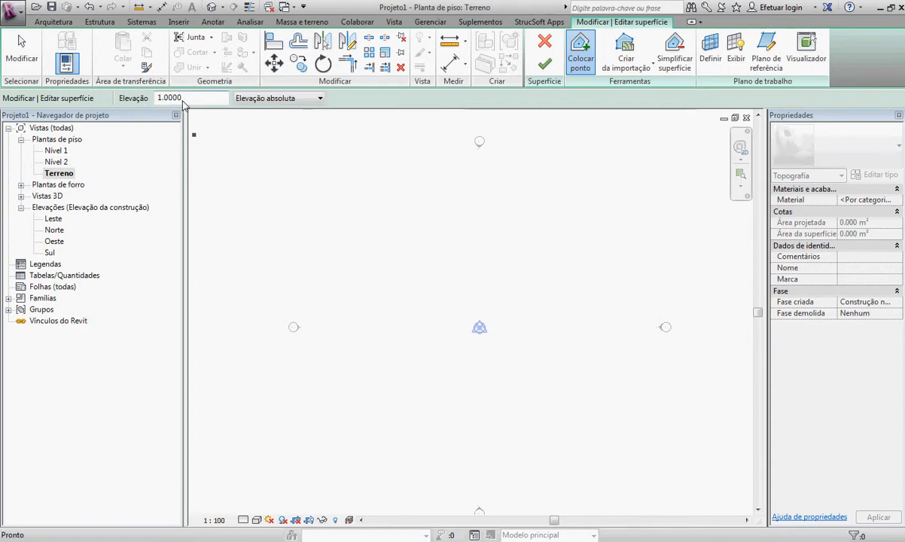
{"action": "left_click", "coordinate": [375, 214]}
{"action": "left_click", "coordinate": [486, 283]}
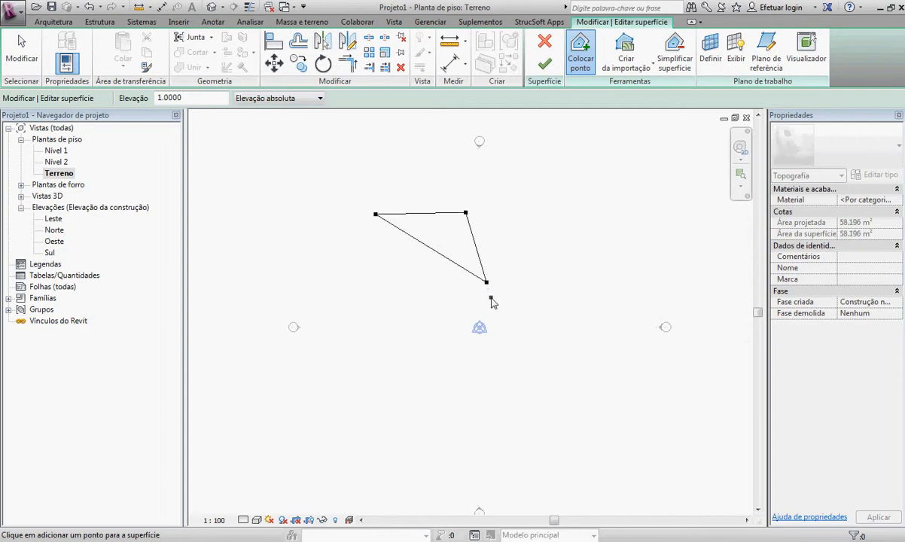
Set the point elevation to 2 and place nine surface points in a ring around the first three.
{"action": "left_click", "coordinate": [196, 101]}
{"action": "type", "text": "2"}
{"action": "left_click", "coordinate": [393, 312]}
{"action": "left_click", "coordinate": [481, 376]}
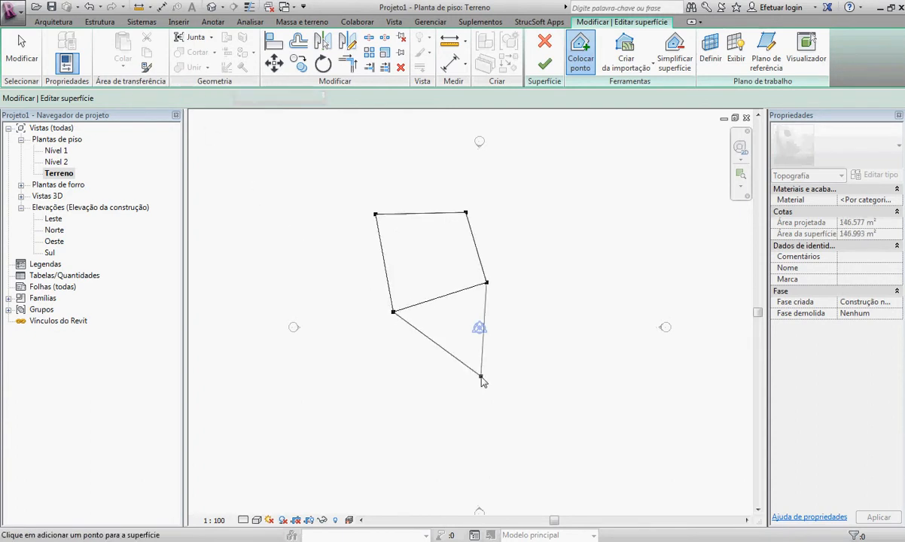
{"action": "left_click", "coordinate": [581, 329]}
{"action": "left_click", "coordinate": [608, 271]}
{"action": "left_click", "coordinate": [578, 184]}
{"action": "left_click", "coordinate": [415, 151]}
{"action": "left_click", "coordinate": [313, 181]}
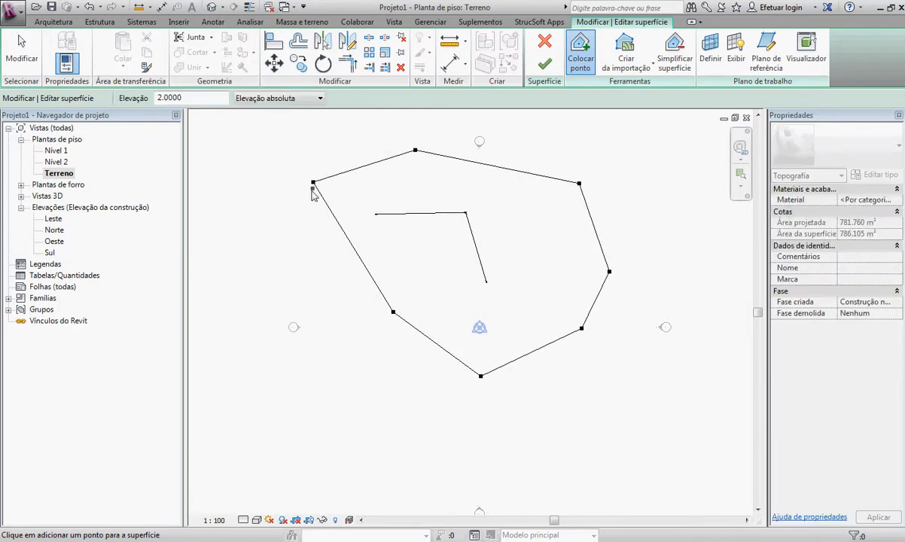
{"action": "left_click", "coordinate": [266, 240]}
{"action": "left_click", "coordinate": [334, 356]}
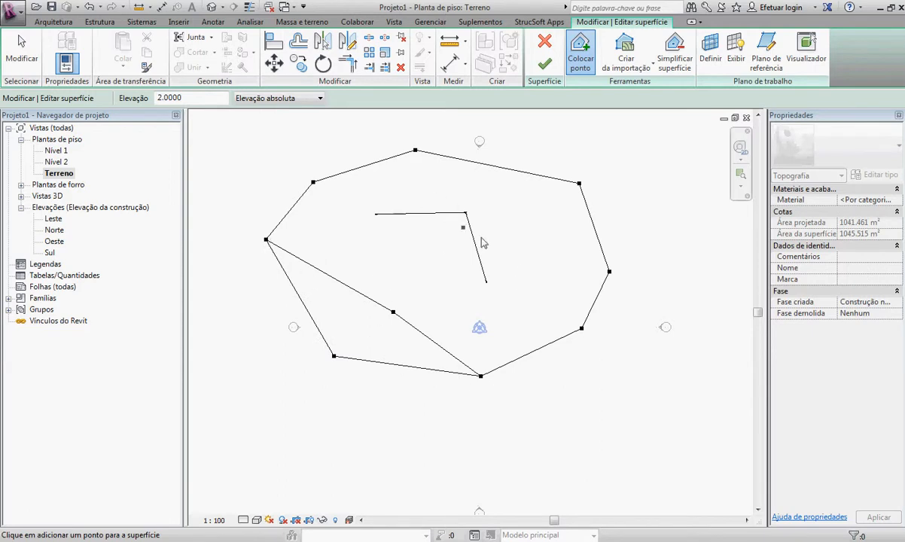
Set the point elevation to 5, place an outer ring of points around the elevation 2 ring, and finish the surface.
{"action": "left_click", "coordinate": [201, 100]}
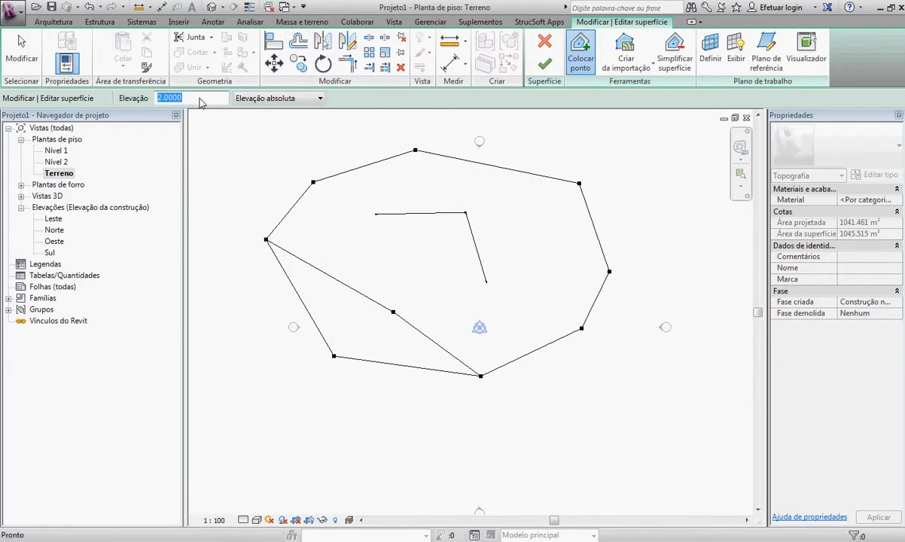
{"action": "left_click", "coordinate": [407, 442]}
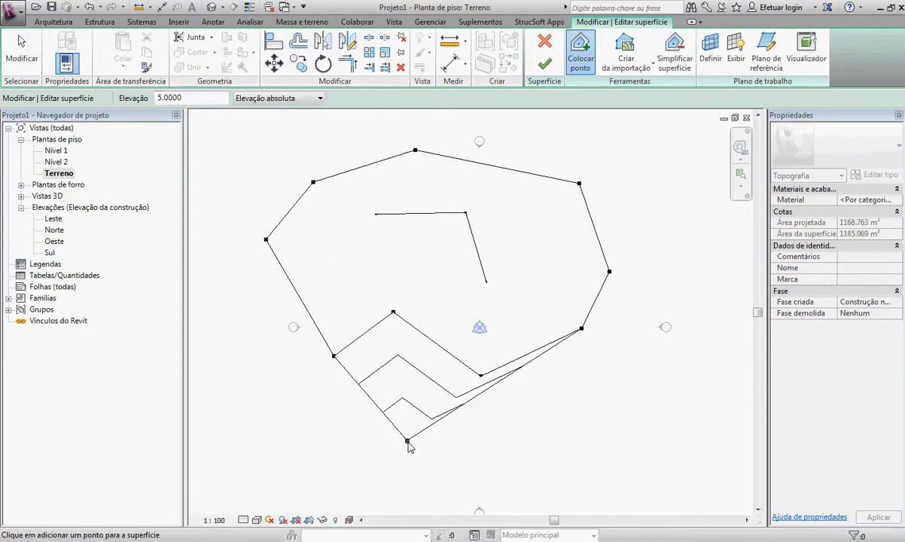
{"action": "left_click", "coordinate": [557, 452]}
{"action": "left_click", "coordinate": [639, 410]}
{"action": "left_click", "coordinate": [677, 371]}
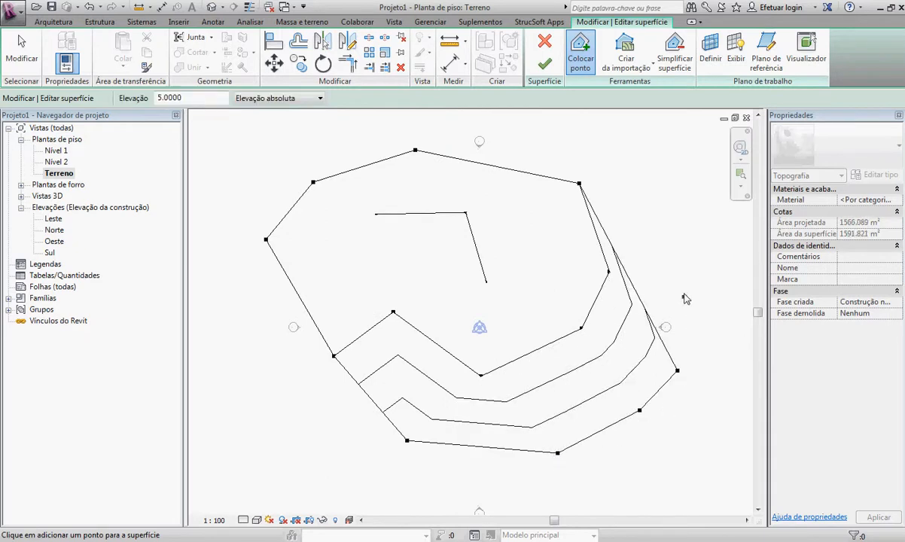
{"action": "left_click", "coordinate": [665, 179]}
{"action": "middle_click_drag", "start_coordinate": [606, 168], "coordinate": [629, 253]}
{"action": "left_click", "coordinate": [613, 214]}
{"action": "left_click", "coordinate": [444, 166]}
{"action": "left_click", "coordinate": [295, 208]}
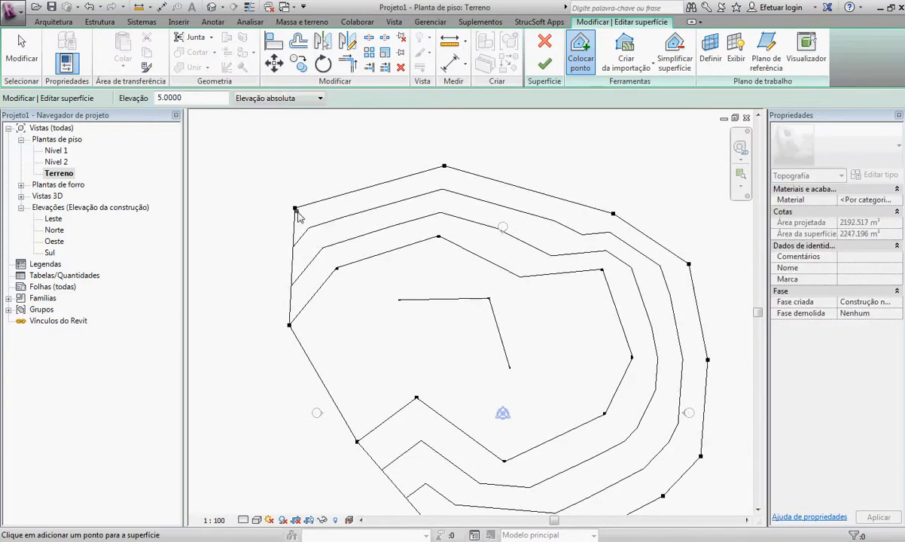
{"action": "left_click", "coordinate": [237, 257]}
{"action": "left_click", "coordinate": [216, 378]}
{"action": "left_click", "coordinate": [255, 456]}
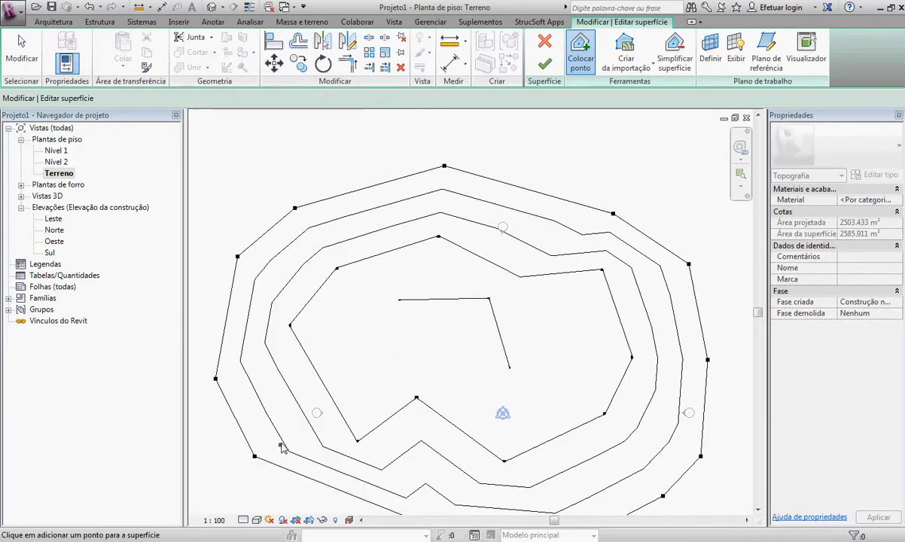
{"action": "left_click", "coordinate": [289, 424]}
{"action": "middle_click_drag", "start_coordinate": [289, 423], "coordinate": [366, 322]}
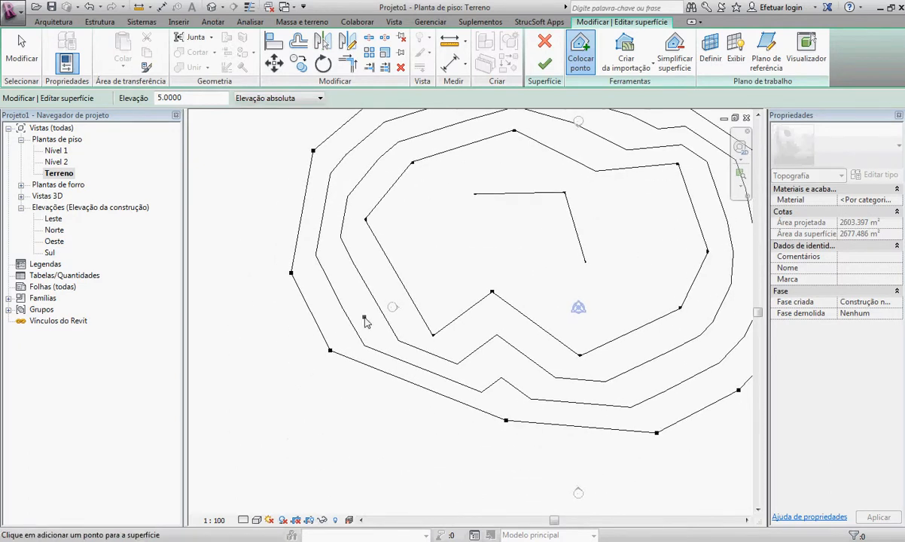
{"action": "left_click", "coordinate": [360, 420]}
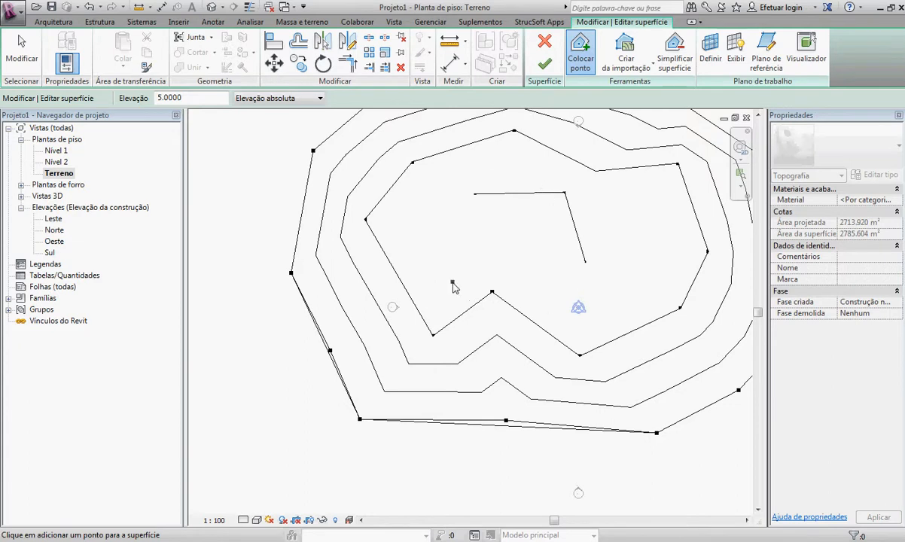
{"action": "left_click", "coordinate": [544, 65]}
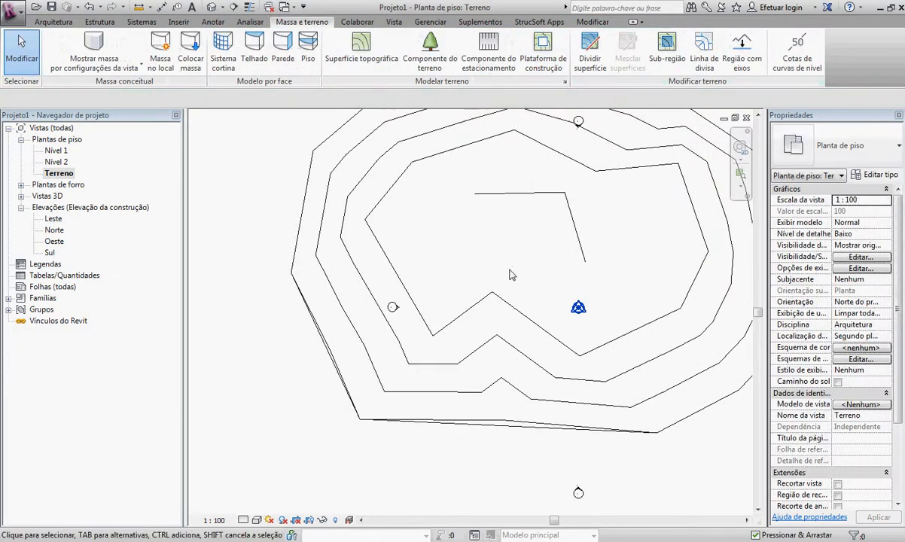
Inspect the finished topographic surface in plan and in the default 3D view, and return to the Terreno plan.
{"action": "scroll", "coordinate": [467, 258], "scroll_direction": "down", "scroll_amount": 3}
{"action": "left_click", "coordinate": [462, 281]}
{"action": "middle_click_drag", "start_coordinate": [463, 280], "coordinate": [455, 311]}
{"action": "left_click", "coordinate": [619, 386]}
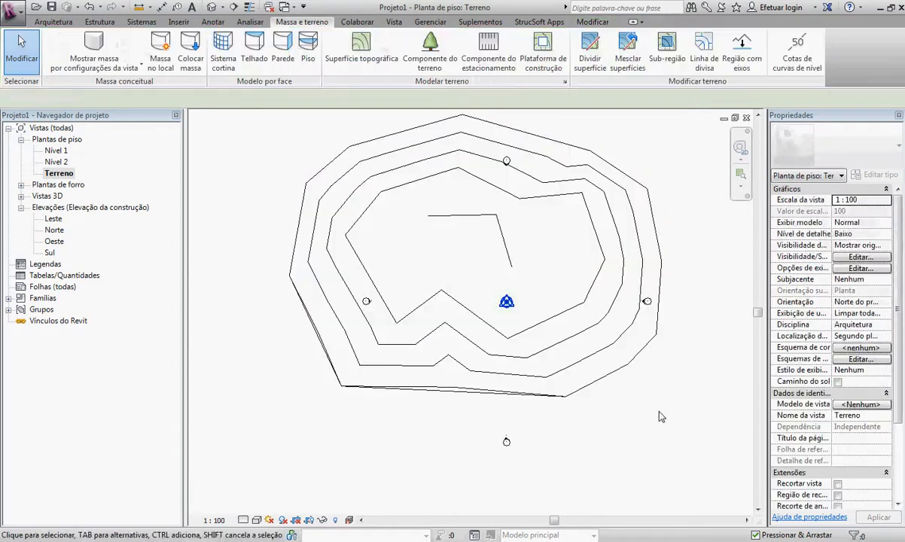
{"action": "left_click", "coordinate": [211, 8]}
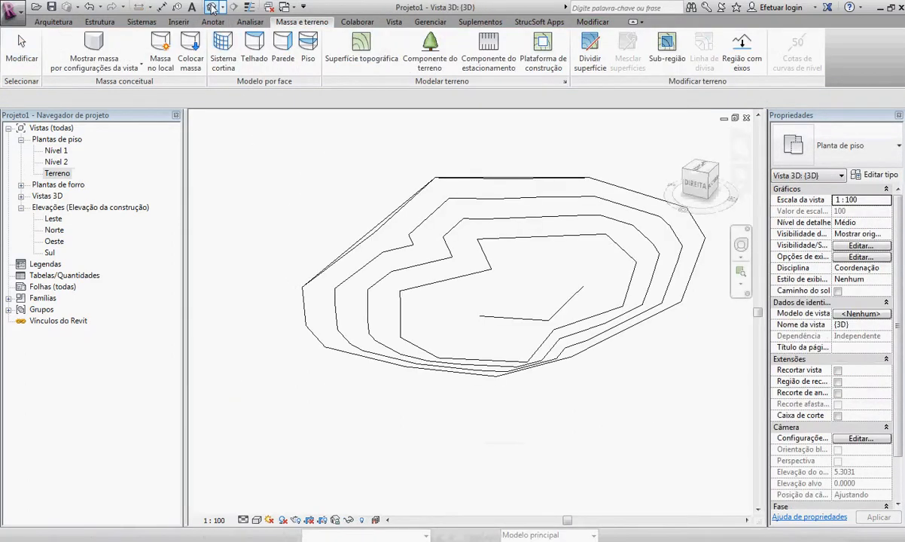
{"action": "middle_click_drag", "start_coordinate": [560, 433], "coordinate": [528, 406], "text": "shift"}
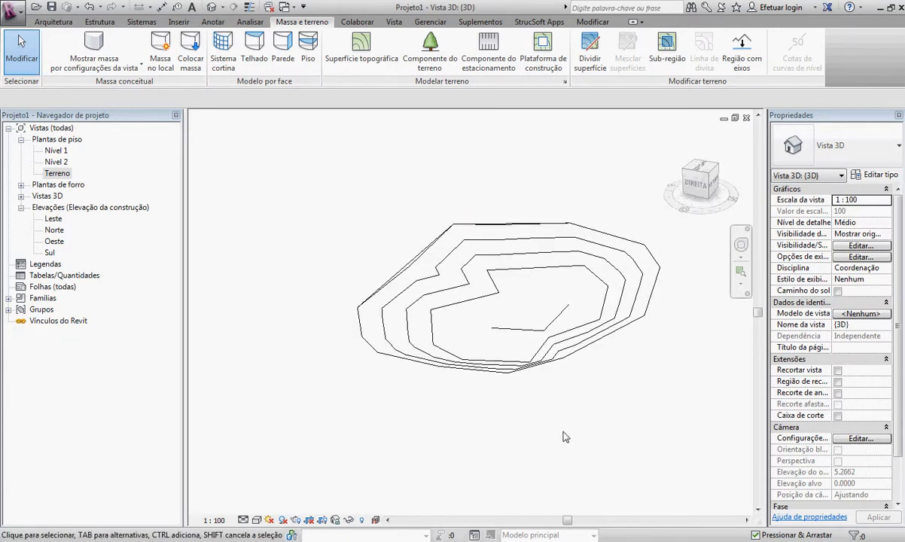
{"action": "double_click", "coordinate": [58, 174]}
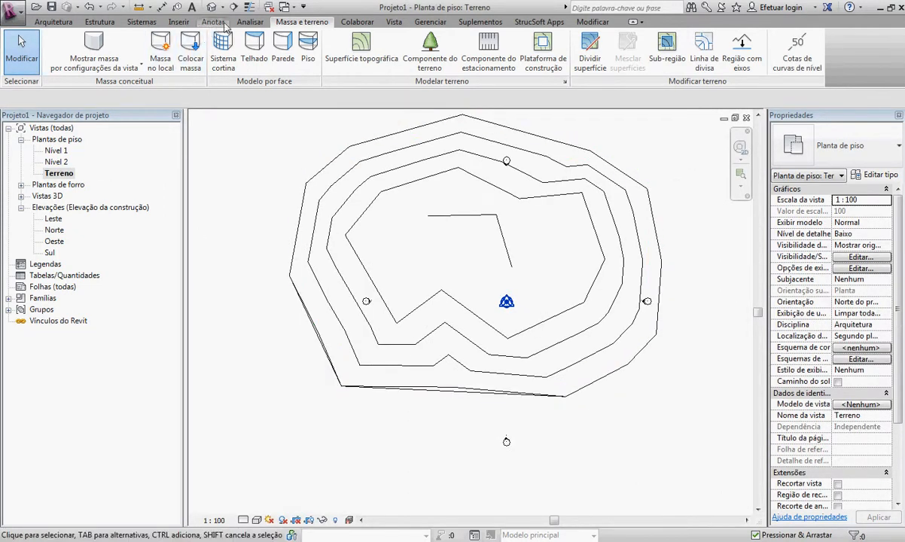
Set the rounding of the project's linear units to 1 decimal place, keeping metres.
{"action": "left_click", "coordinate": [417, 22]}
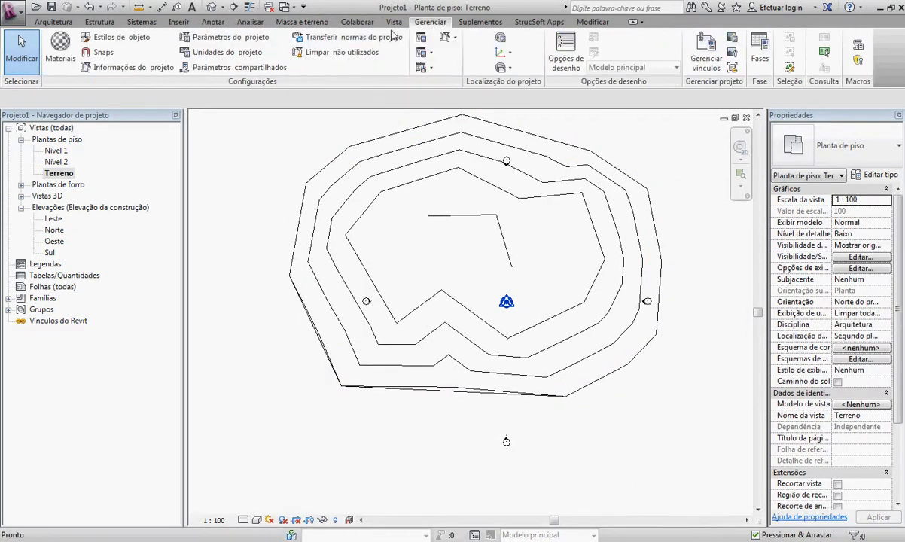
{"action": "left_click", "coordinate": [210, 50]}
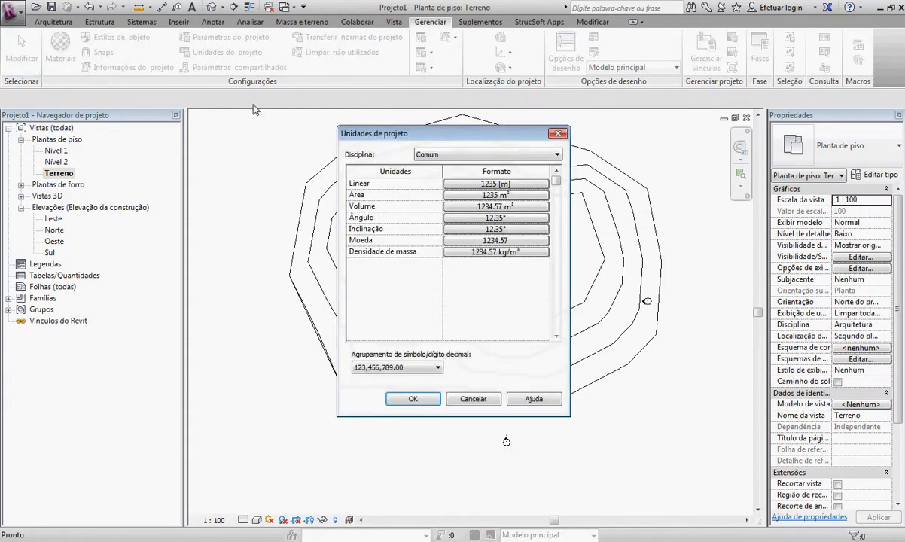
{"action": "left_click", "coordinate": [496, 183]}
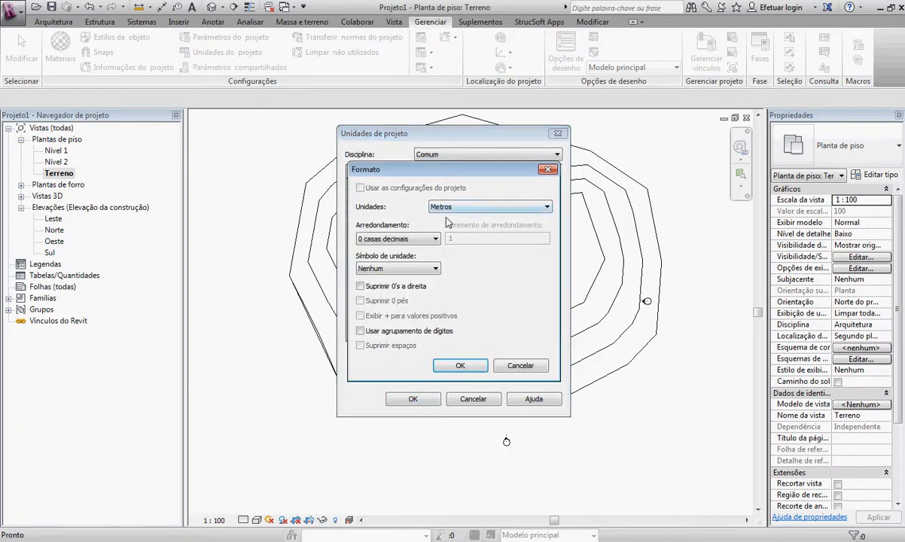
{"action": "left_click", "coordinate": [392, 238]}
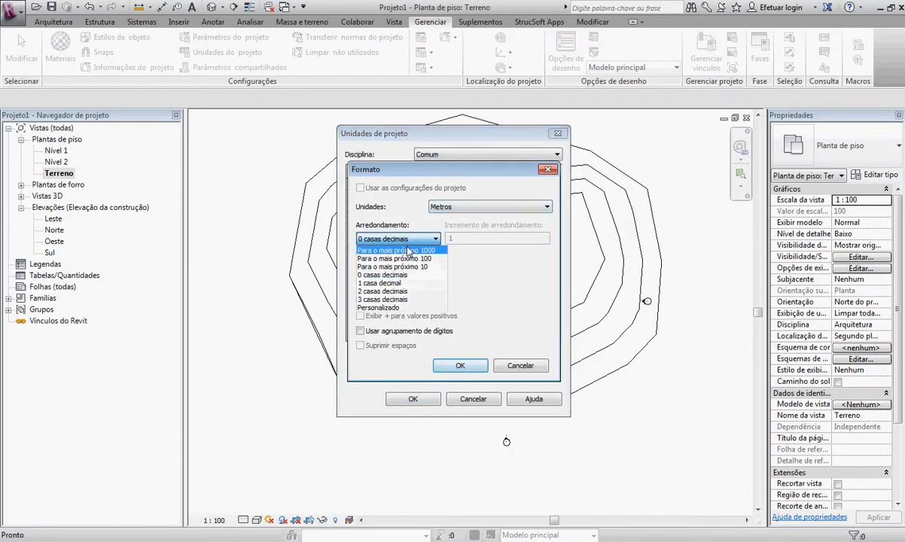
{"action": "left_click", "coordinate": [391, 282]}
{"action": "left_click", "coordinate": [458, 367]}
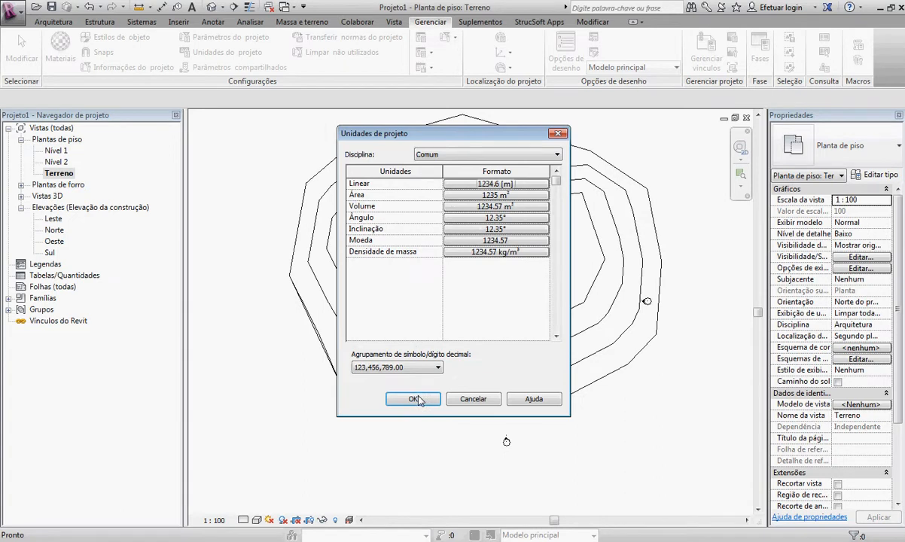
{"action": "left_click", "coordinate": [414, 342]}
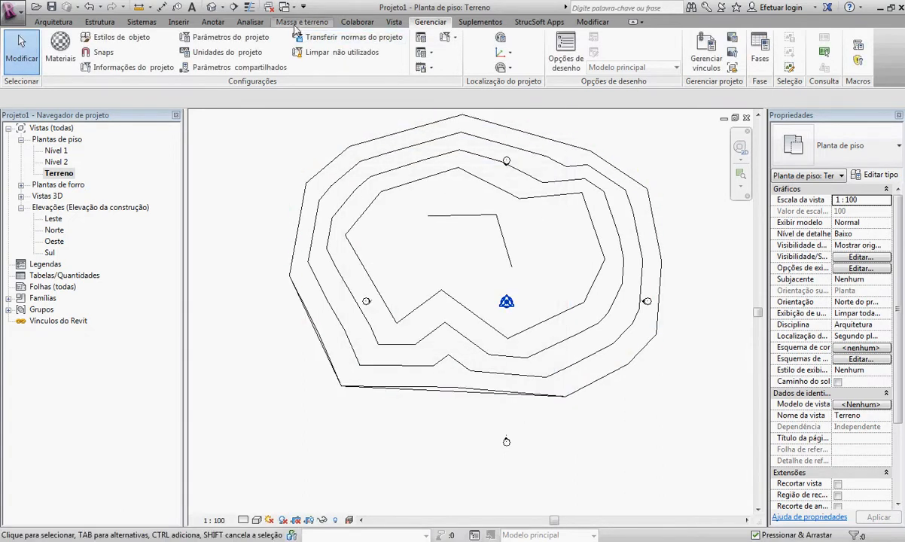
Set the site's contour line interval to 0.5 in the site settings and apply it.
{"action": "left_click", "coordinate": [282, 23]}
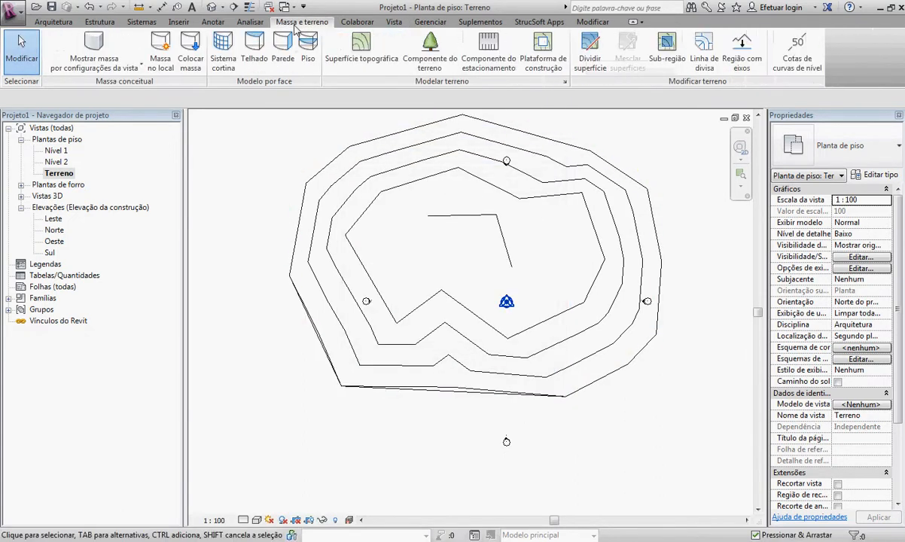
{"action": "left_click", "coordinate": [566, 81]}
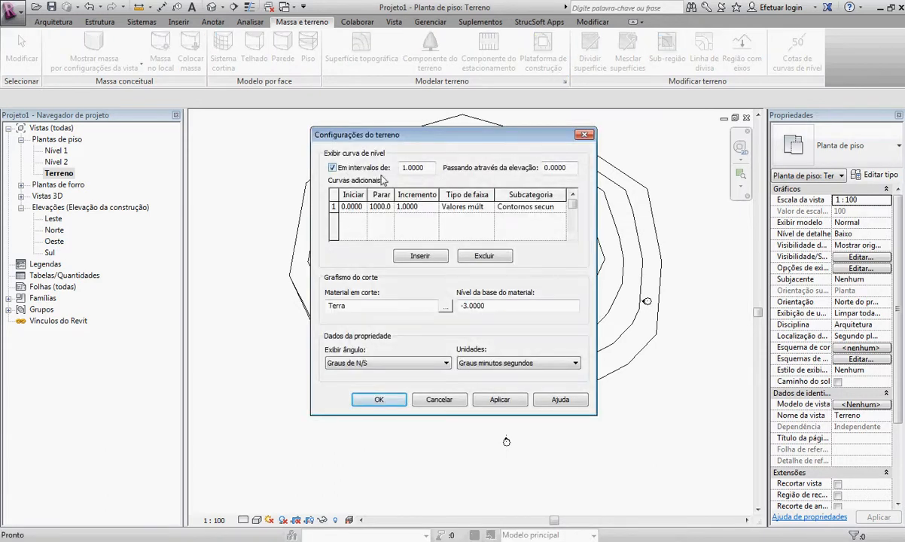
{"action": "double_click", "coordinate": [426, 173]}
{"action": "type", "text": ".5"}
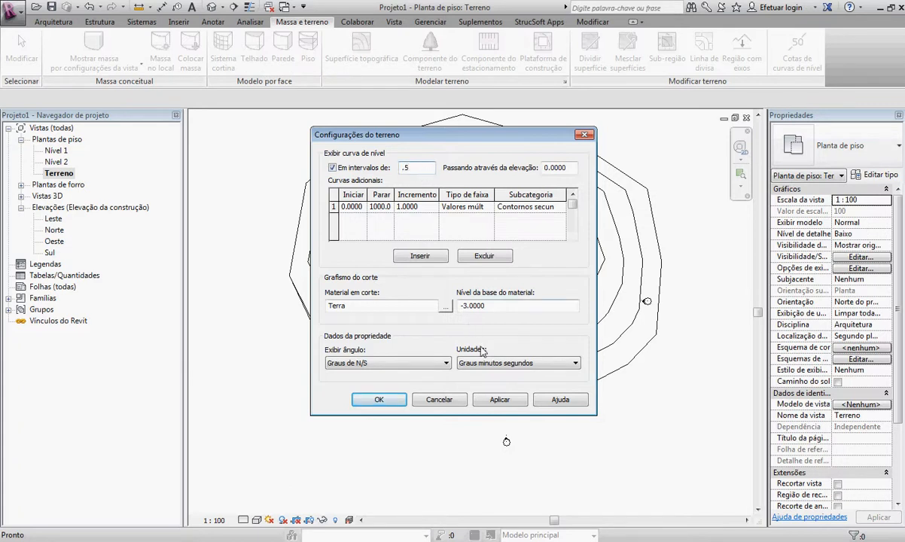
{"action": "left_click", "coordinate": [500, 400]}
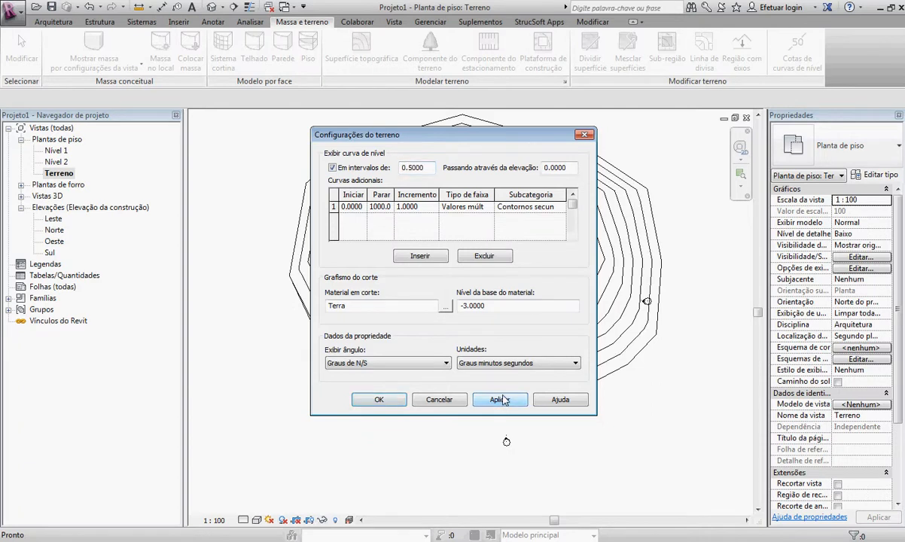
{"action": "left_click", "coordinate": [377, 400]}
{"action": "key", "text": "Escape"}
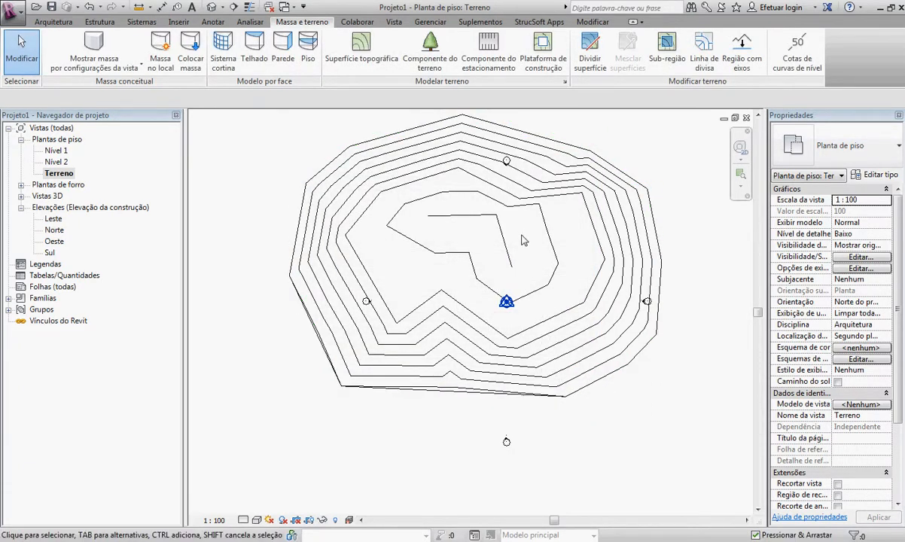
Edit the topographic surface and place four points at elevation 6 outside its east and southeast edges.
{"action": "left_click", "coordinate": [552, 336]}
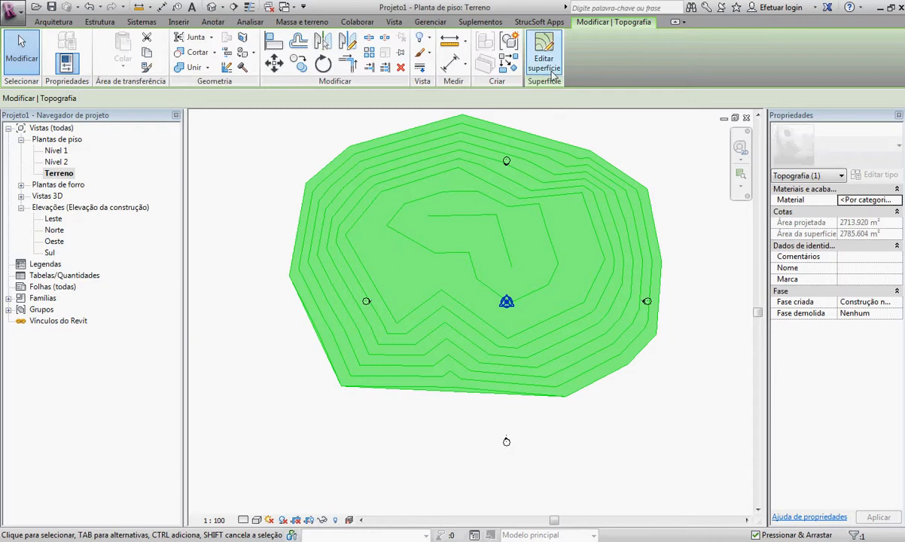
{"action": "left_click", "coordinate": [543, 54]}
{"action": "left_click", "coordinate": [578, 66]}
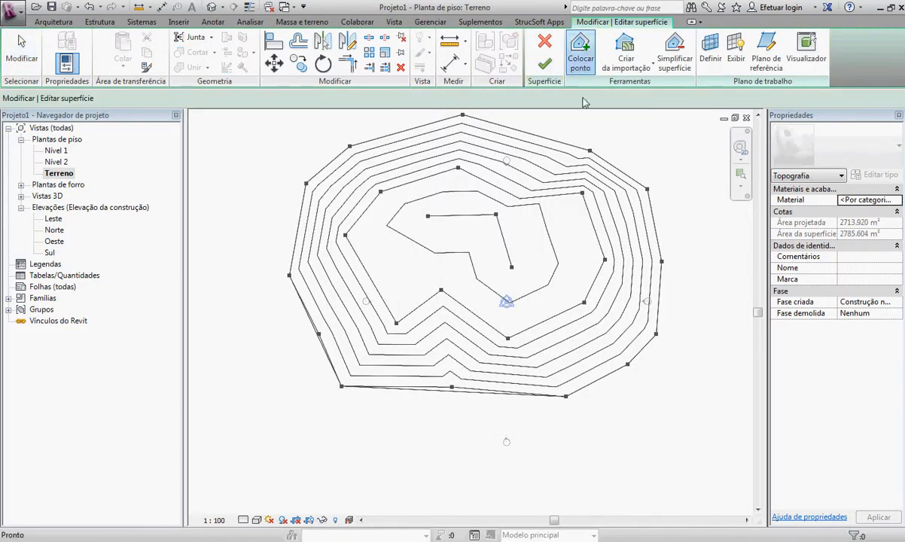
{"action": "left_click", "coordinate": [202, 99]}
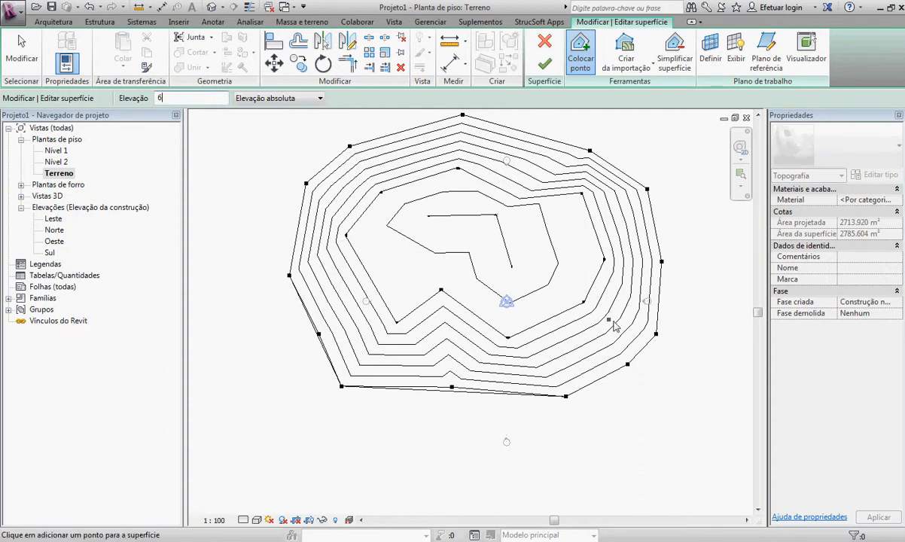
{"action": "left_click", "coordinate": [678, 387]}
{"action": "left_click", "coordinate": [715, 297]}
{"action": "left_click", "coordinate": [691, 201]}
{"action": "left_click", "coordinate": [559, 440]}
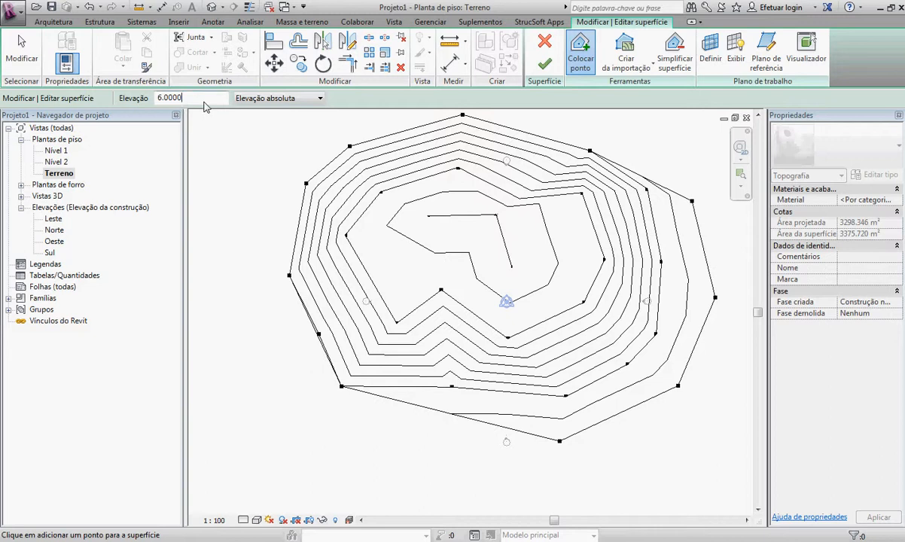
Set the point elevation to -6, place five points around the surface's southwest to northwest edge, and finish the surface.
{"action": "left_click", "coordinate": [203, 99]}
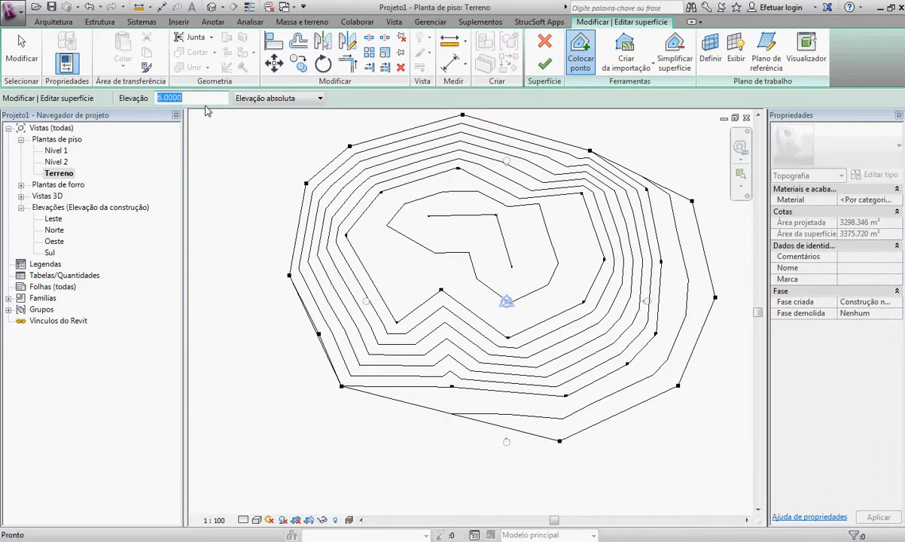
{"action": "type", "text": "-6"}
{"action": "left_click", "coordinate": [345, 449]}
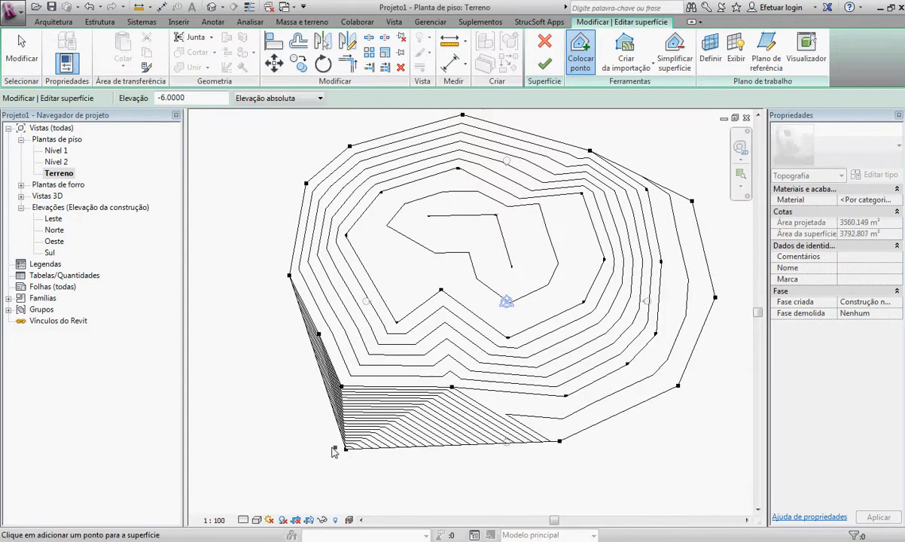
{"action": "left_click", "coordinate": [260, 364]}
{"action": "left_click", "coordinate": [259, 244]}
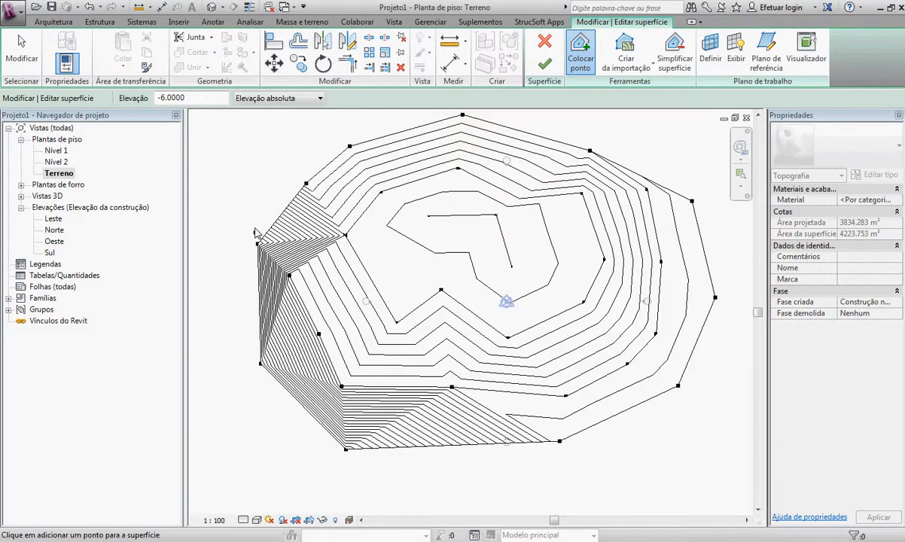
{"action": "left_click", "coordinate": [249, 168]}
{"action": "middle_click_drag", "start_coordinate": [248, 168], "coordinate": [326, 288]}
{"action": "left_click", "coordinate": [444, 234]}
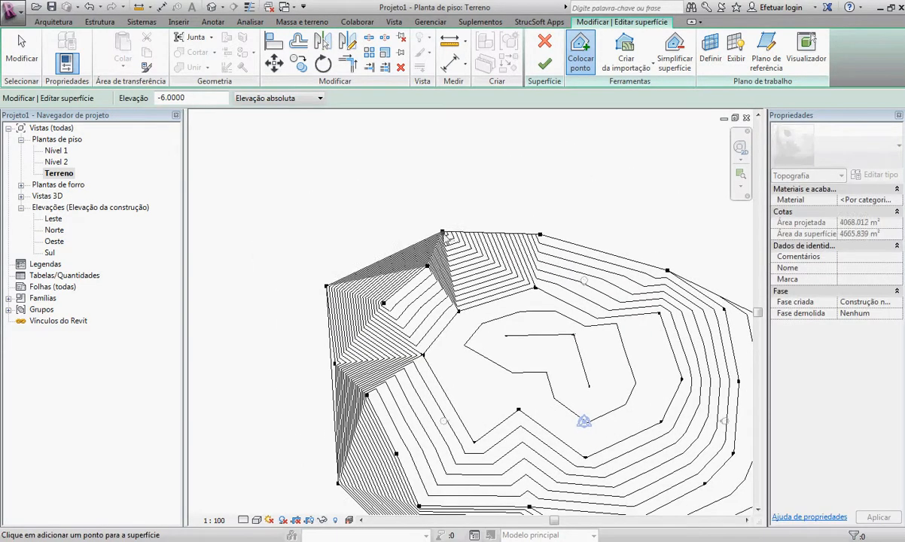
{"action": "left_click", "coordinate": [544, 63]}
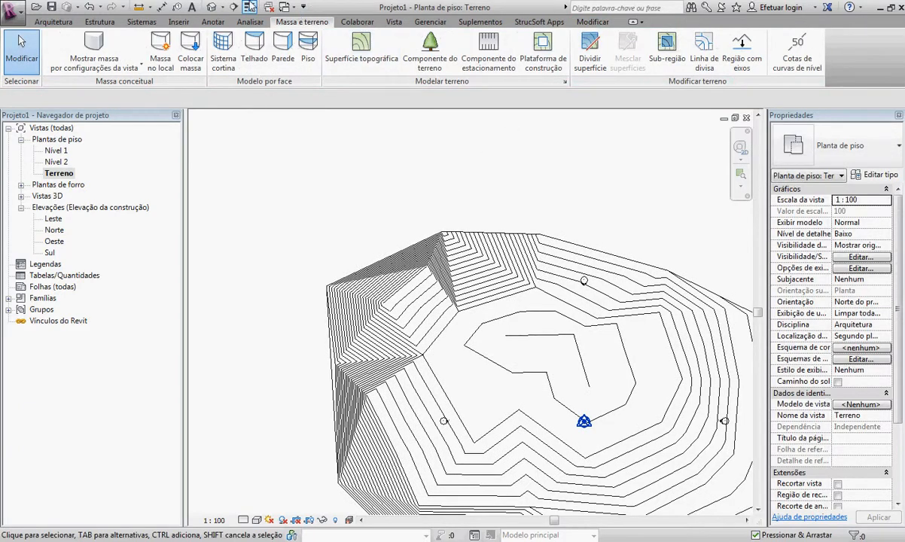
Examine the reshaped terrain from several angles in the default 3D view and return to the Terreno plan.
{"action": "left_click", "coordinate": [213, 6]}
{"action": "middle_click_drag", "start_coordinate": [591, 465], "coordinate": [453, 387], "text": "shift"}
{"action": "middle_click_drag", "start_coordinate": [391, 381], "coordinate": [443, 423], "text": "shift"}
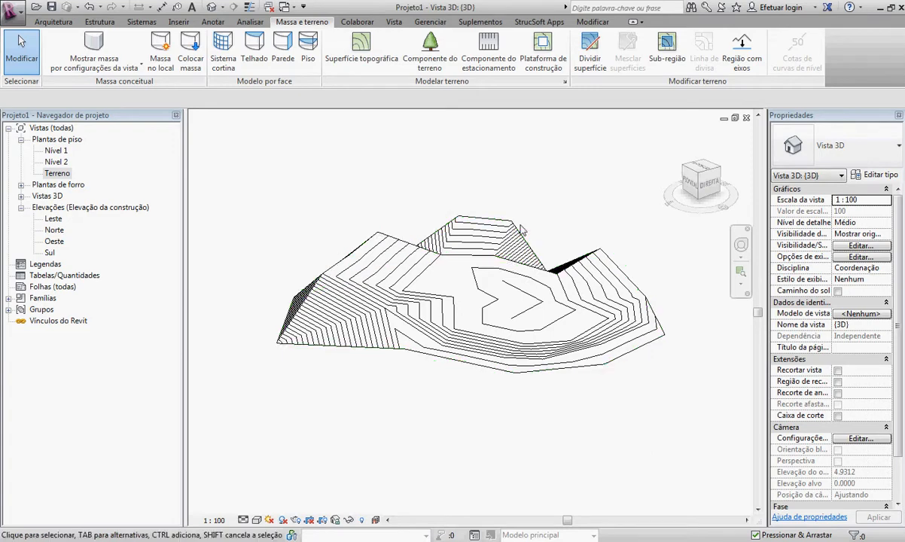
{"action": "double_click", "coordinate": [59, 173]}
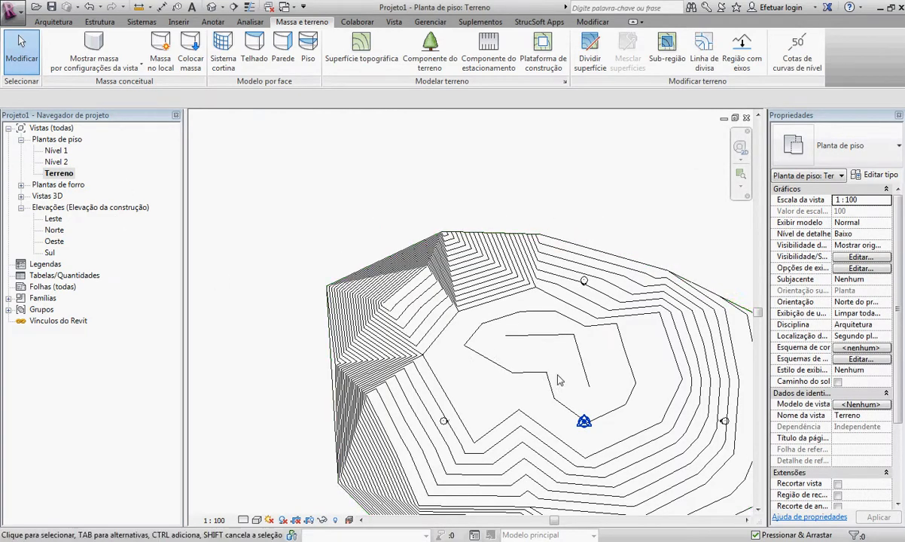
{"action": "middle_click_drag", "start_coordinate": [557, 373], "coordinate": [478, 303]}
{"action": "scroll", "coordinate": [482, 302], "scroll_direction": "down", "scroll_amount": 1}
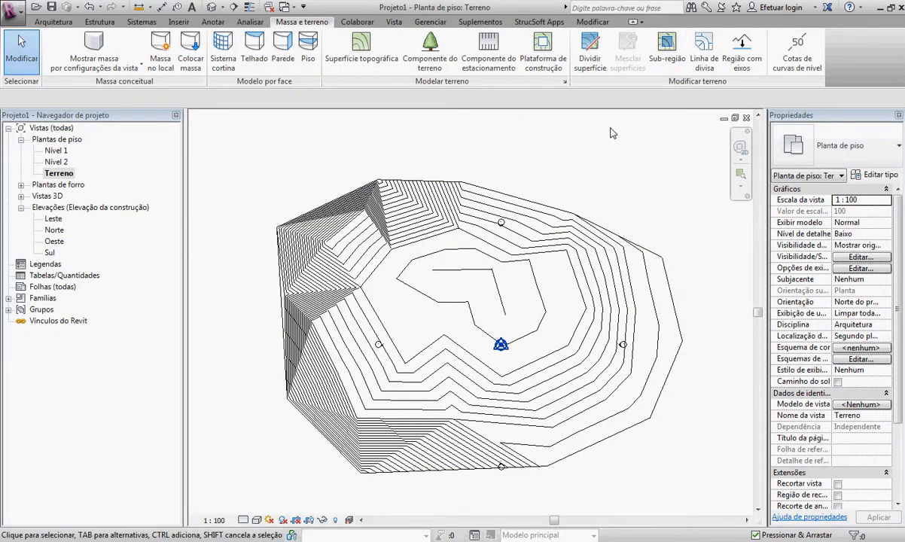
Create a rectangular subregion about 46 by 22 m over the central area of the topographic surface.
{"action": "left_click", "coordinate": [659, 59]}
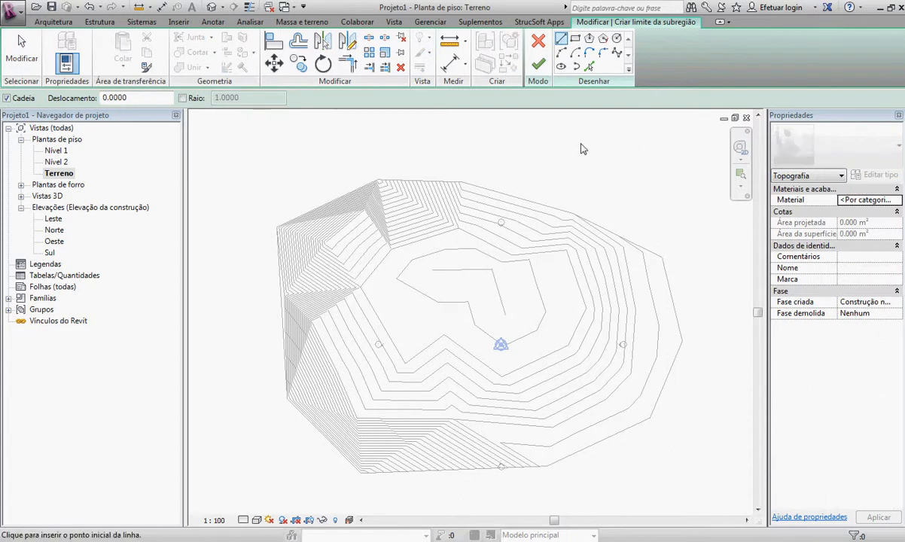
{"action": "left_click", "coordinate": [575, 38]}
{"action": "left_click", "coordinate": [358, 247]}
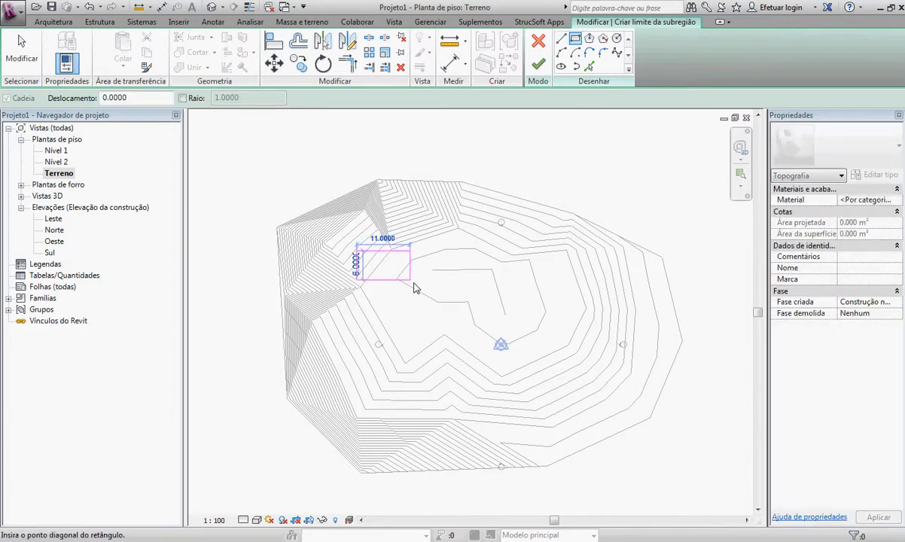
{"action": "left_click", "coordinate": [581, 359]}
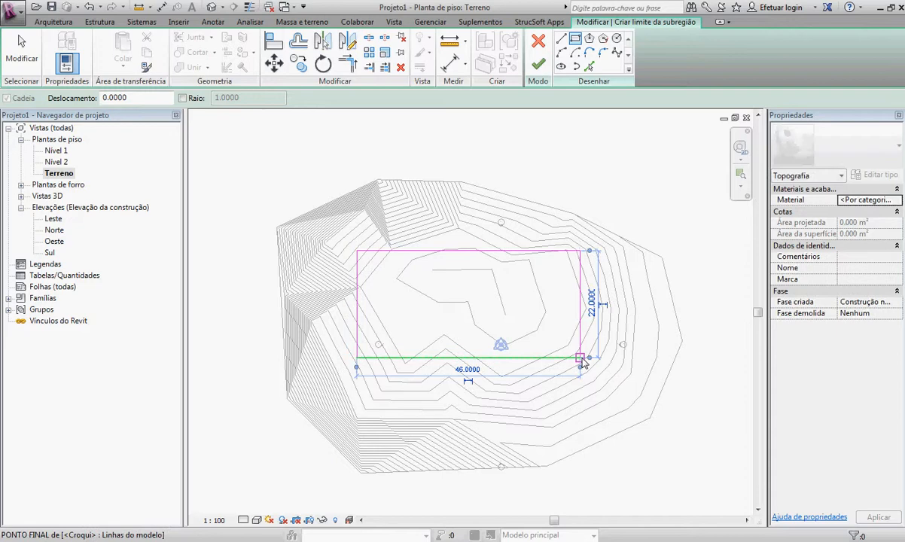
{"action": "left_click", "coordinate": [539, 66]}
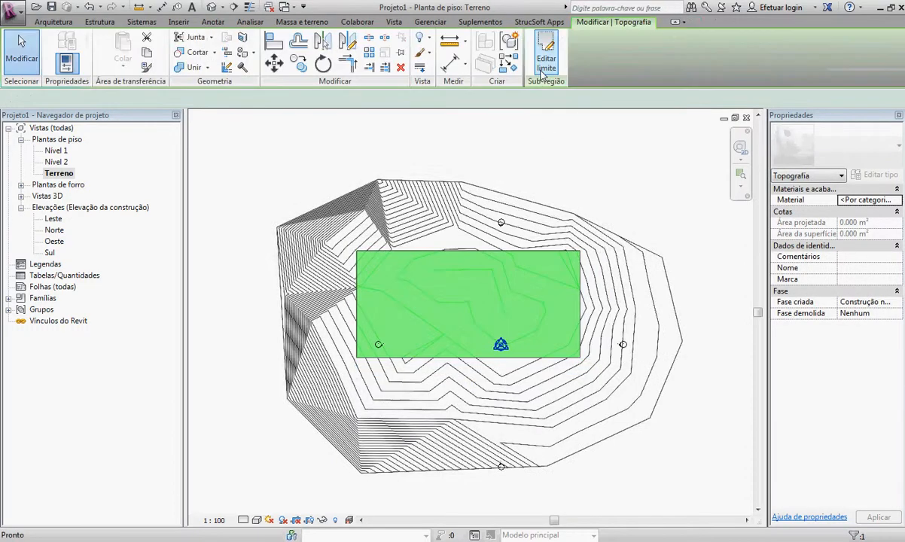
{"action": "key", "text": "Escape"}
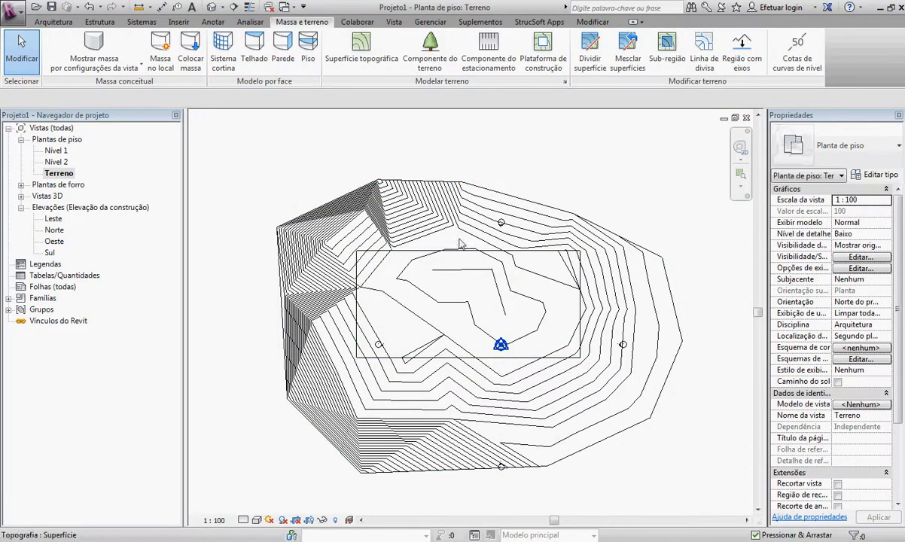
Examine how the rectangular subregion follows the terrain in the default 3D view, and reopen the Terreno plan.
{"action": "left_click", "coordinate": [404, 258]}
{"action": "left_click", "coordinate": [648, 193]}
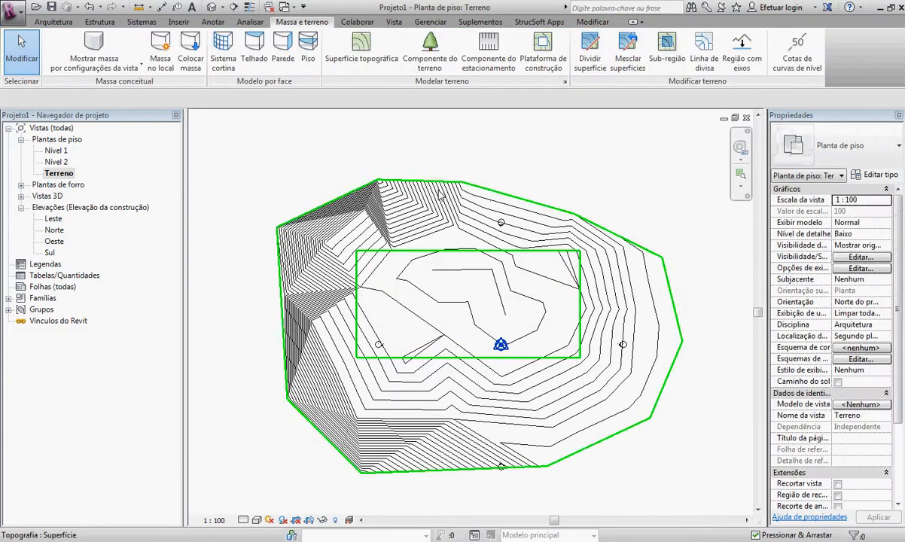
{"action": "left_click", "coordinate": [214, 8]}
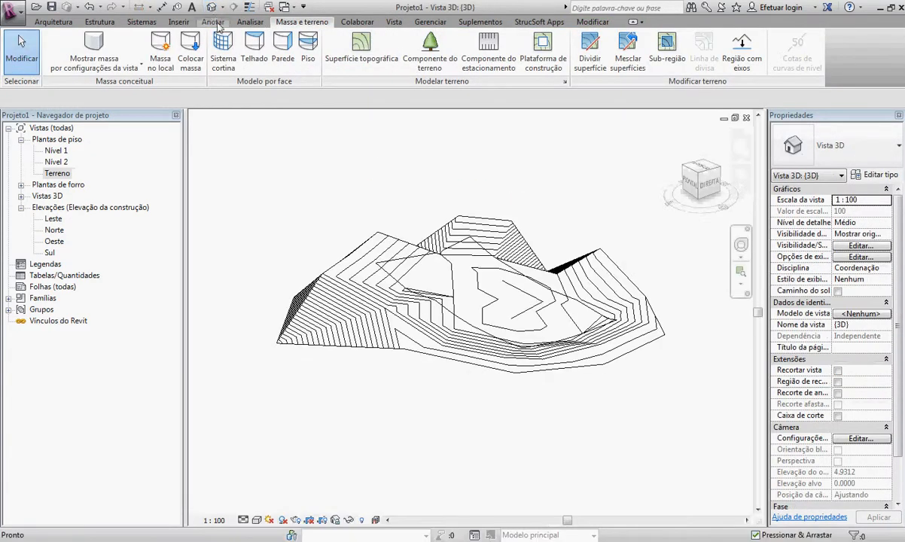
{"action": "middle_click_drag", "start_coordinate": [436, 300], "coordinate": [403, 276], "text": "shift"}
{"action": "scroll", "coordinate": [399, 273], "scroll_direction": "up", "scroll_amount": 3}
{"action": "scroll", "coordinate": [399, 273], "scroll_direction": "up", "scroll_amount": 3}
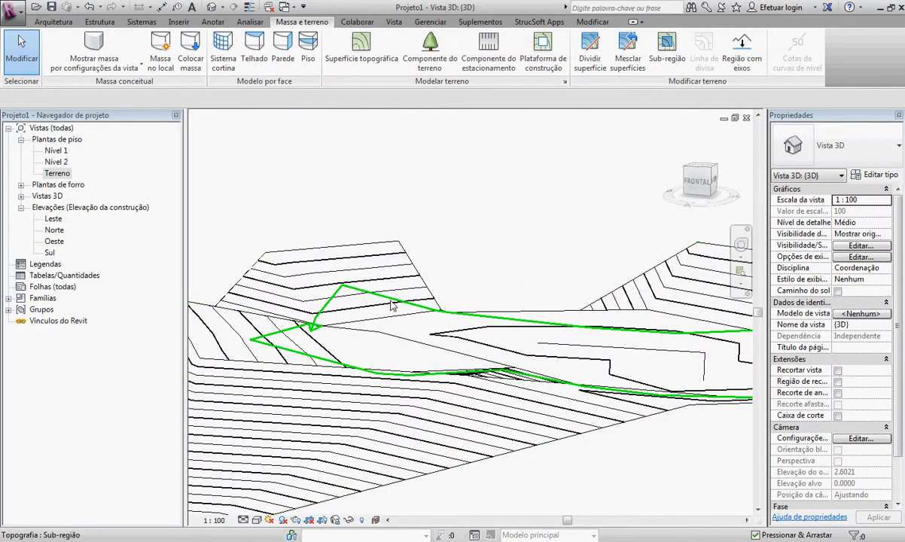
{"action": "left_click", "coordinate": [369, 284]}
{"action": "scroll", "coordinate": [525, 250], "scroll_direction": "down", "scroll_amount": 2}
{"action": "middle_click_drag", "start_coordinate": [525, 250], "coordinate": [424, 374], "text": "shift"}
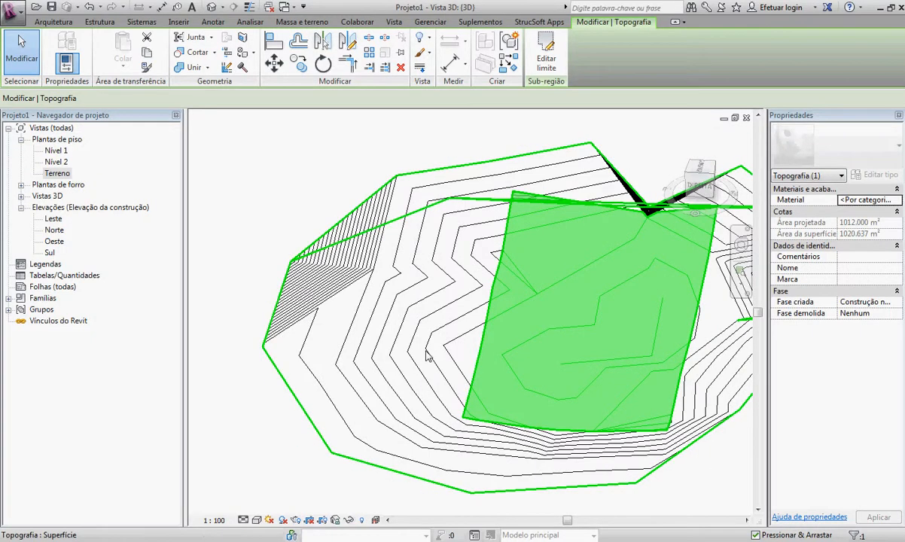
{"action": "left_click", "coordinate": [65, 174]}
{"action": "double_click", "coordinate": [65, 174]}
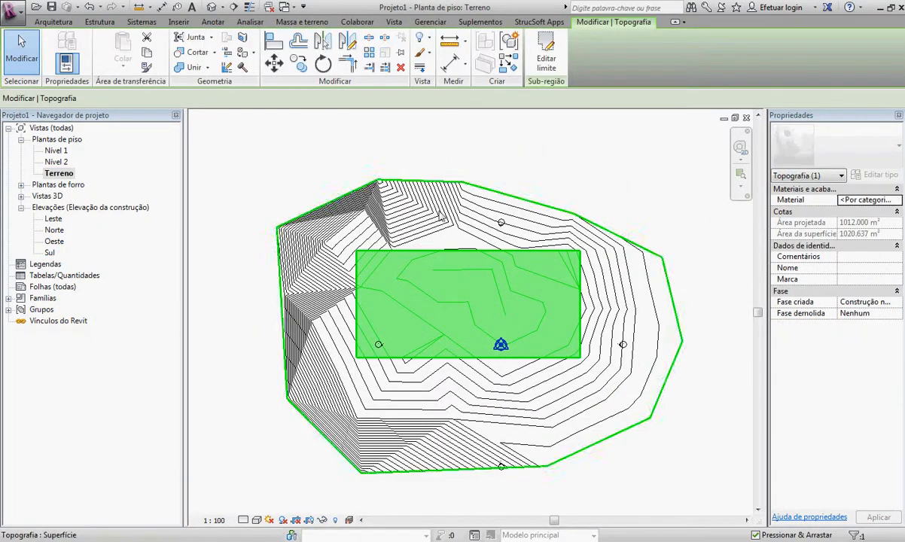
Delete the rectangular subregion from the topographic surface.
{"action": "left_click", "coordinate": [581, 183]}
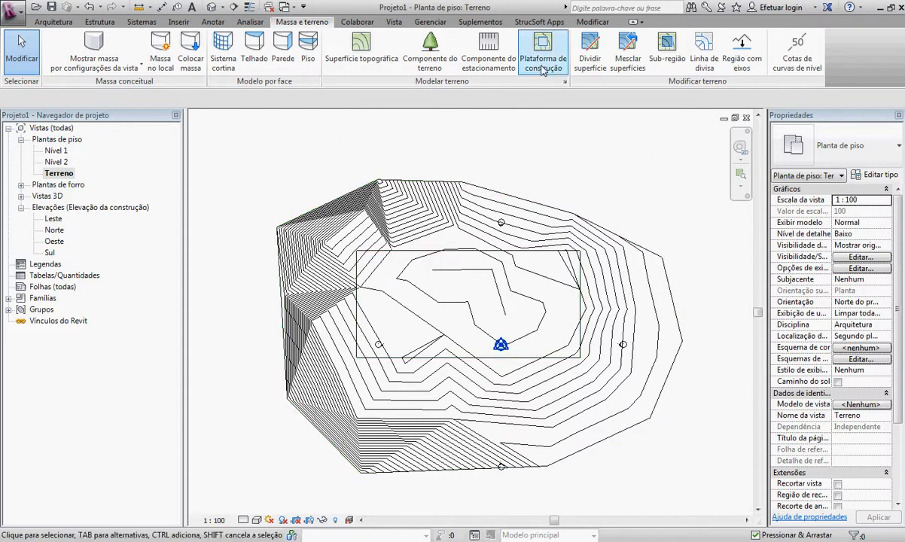
{"action": "left_click", "coordinate": [532, 259]}
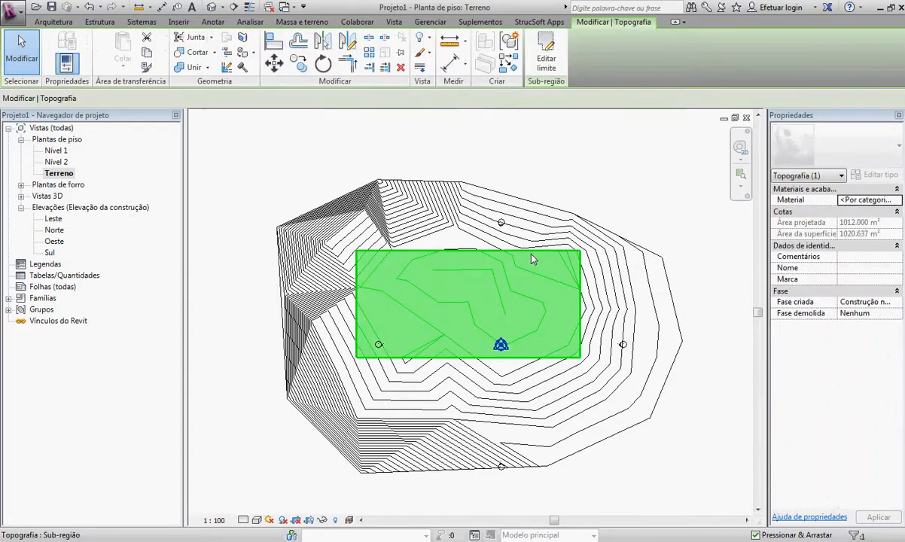
{"action": "key", "text": "Escape"}
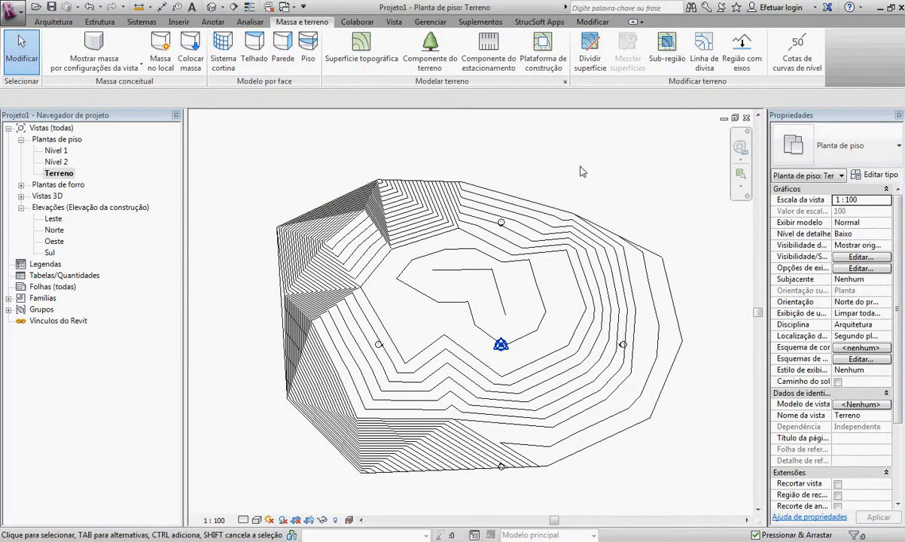
Create a rectangular building pad about 45 by 24 m on Nível 1 over the centre of the terrain.
{"action": "left_click", "coordinate": [552, 66]}
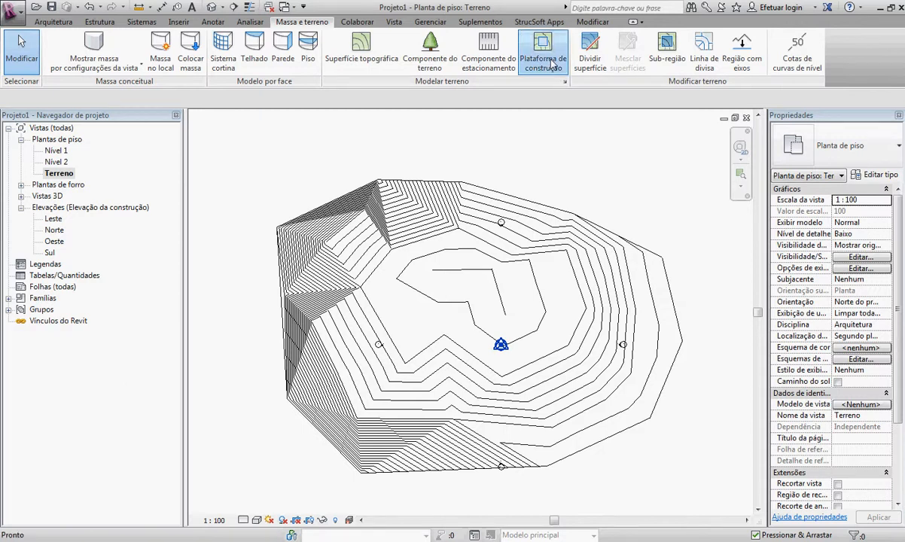
{"action": "left_click", "coordinate": [653, 42]}
{"action": "left_click", "coordinate": [378, 255]}
{"action": "left_click", "coordinate": [595, 372]}
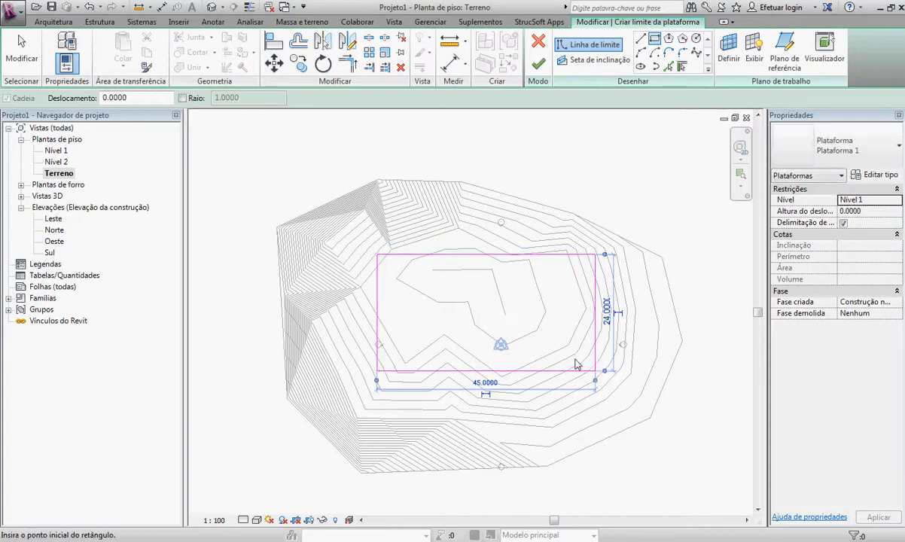
{"action": "left_click", "coordinate": [538, 64]}
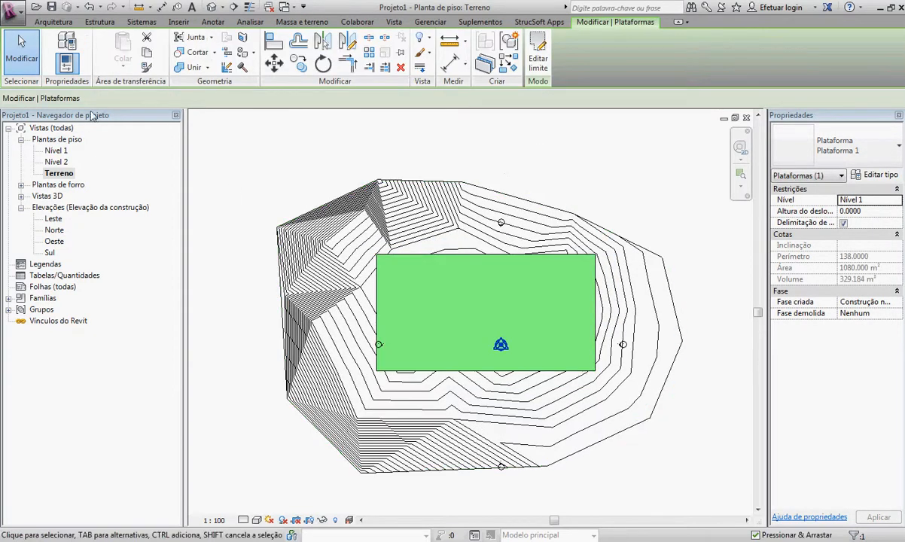
Examine in the default 3D view how the building pad cuts into the terrain, checking the pad and its adjoining topography separately.
{"action": "left_click", "coordinate": [211, 7]}
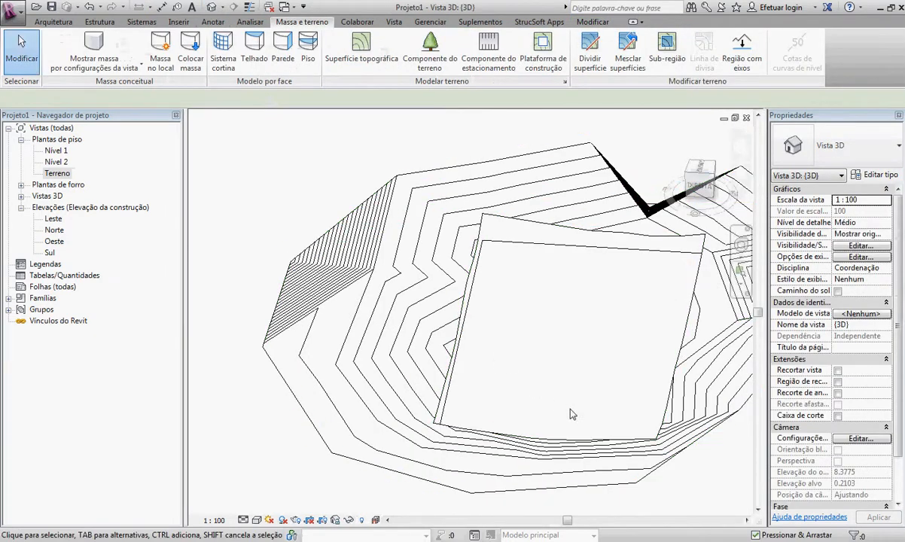
{"action": "middle_click_drag", "start_coordinate": [552, 453], "coordinate": [486, 414], "text": "shift"}
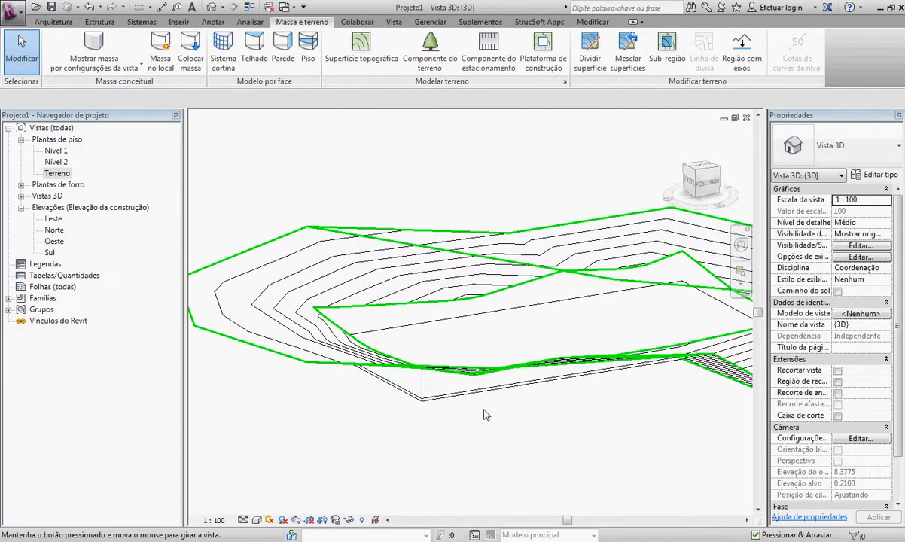
{"action": "left_click", "coordinate": [430, 403]}
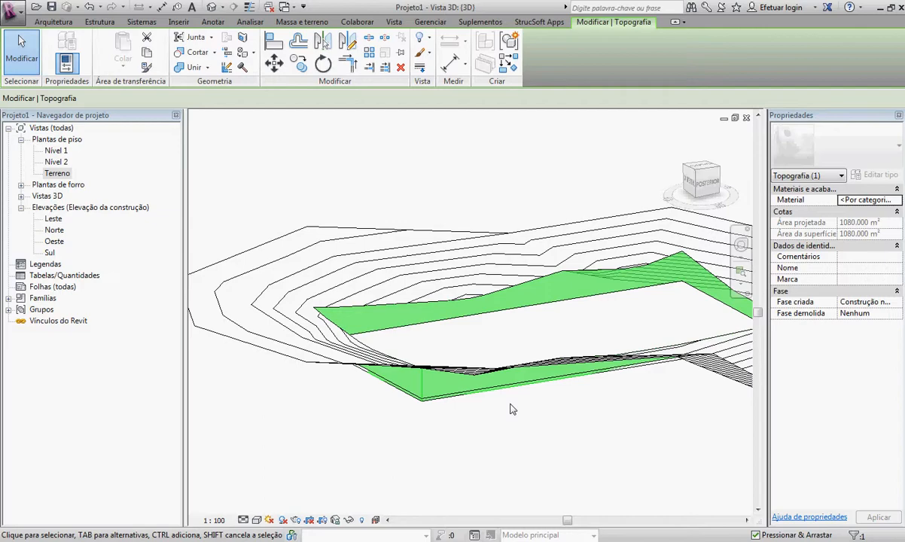
{"action": "middle_click_drag", "start_coordinate": [628, 257], "coordinate": [779, 418], "text": "shift"}
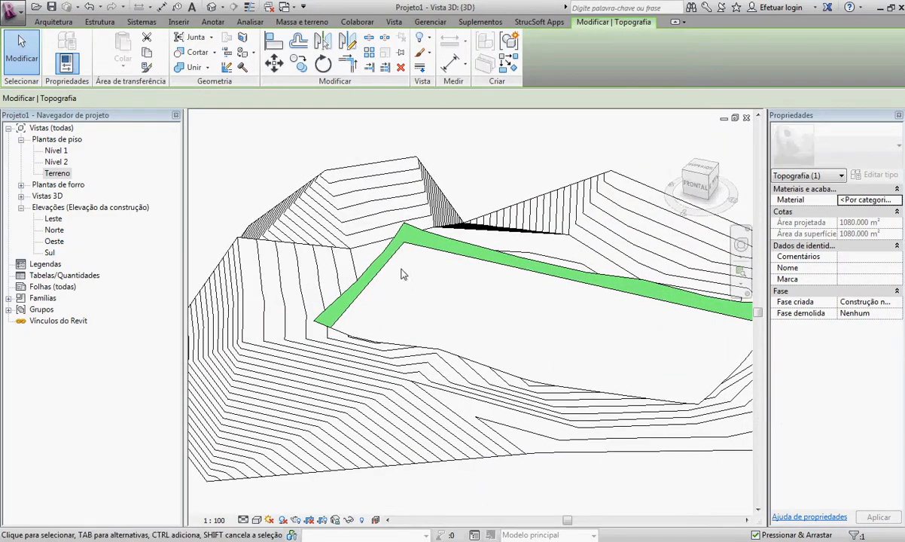
{"action": "left_click", "coordinate": [424, 253]}
{"action": "middle_click_drag", "start_coordinate": [430, 269], "coordinate": [525, 289], "text": "shift"}
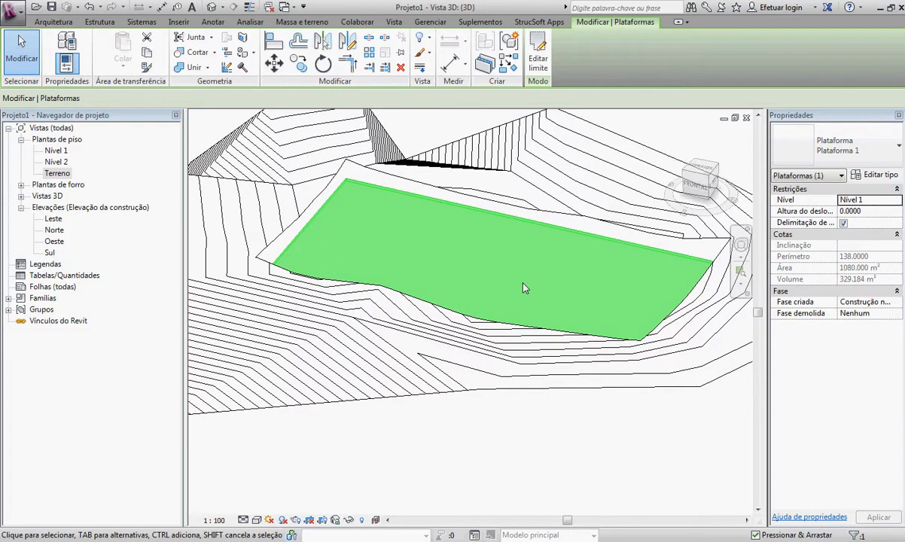
{"action": "left_click", "coordinate": [533, 406]}
{"action": "left_click", "coordinate": [371, 174]}
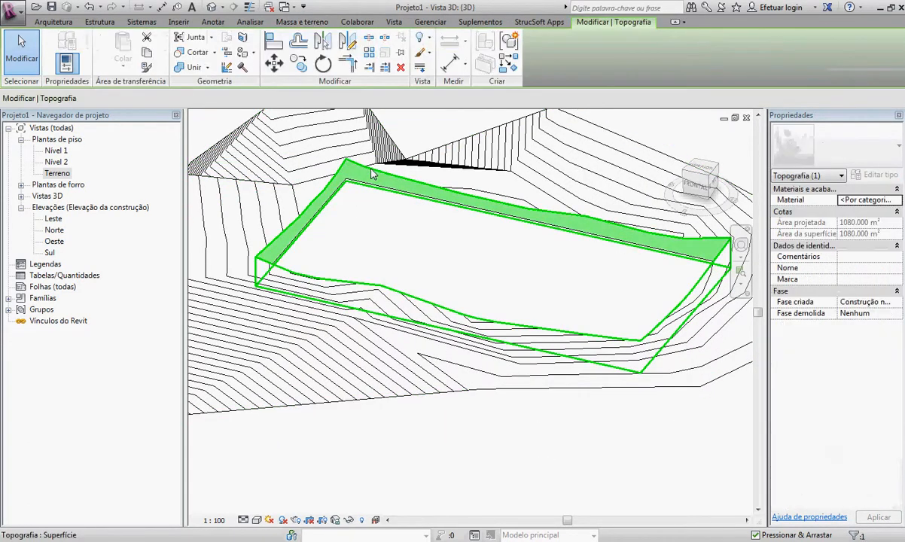
{"action": "key", "text": "Escape"}
Set the rectangular building pad's height offset from Nível 1 to 3 in the Terreno plan.
{"action": "double_click", "coordinate": [58, 172]}
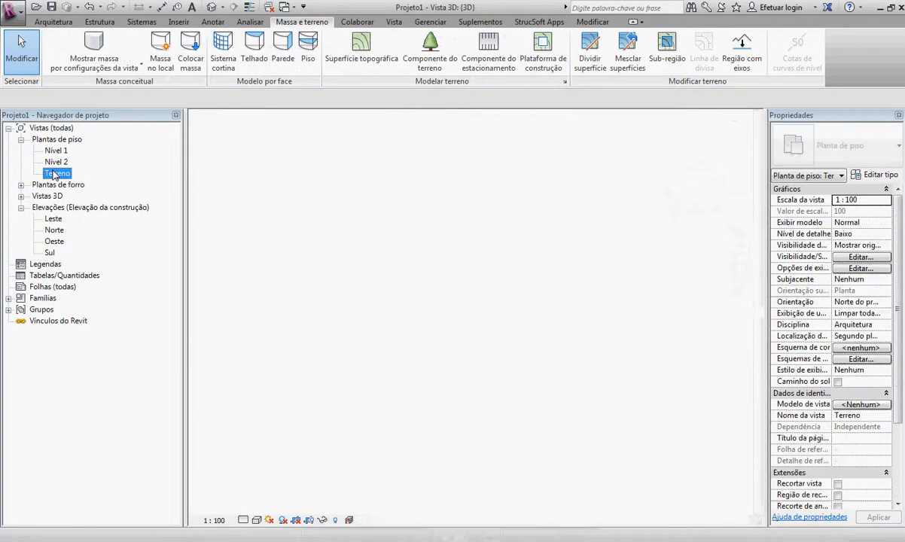
{"action": "left_click", "coordinate": [465, 261]}
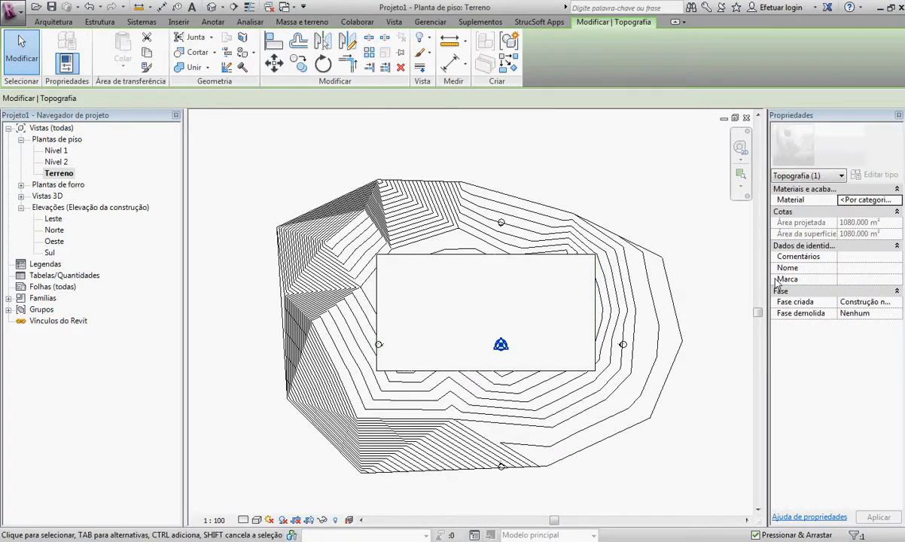
{"action": "key", "text": "Tab"}
{"action": "left_click", "coordinate": [537, 258]}
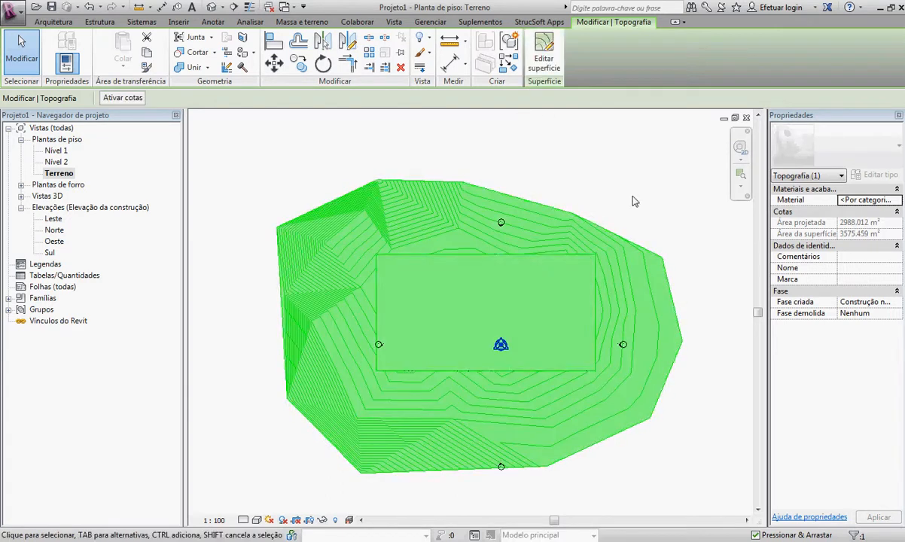
{"action": "left_click", "coordinate": [631, 197]}
{"action": "key", "text": "Tab"}
{"action": "key", "text": "Tab"}
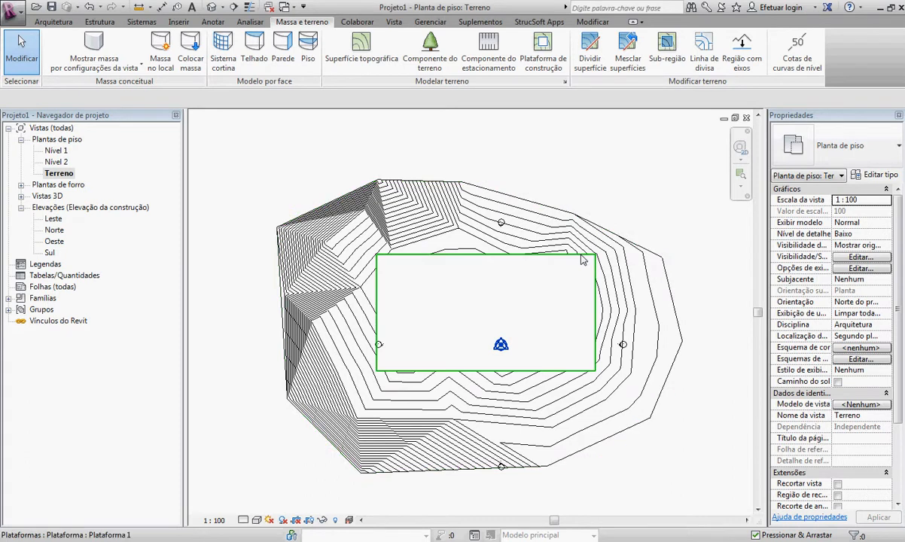
{"action": "left_click", "coordinate": [581, 260]}
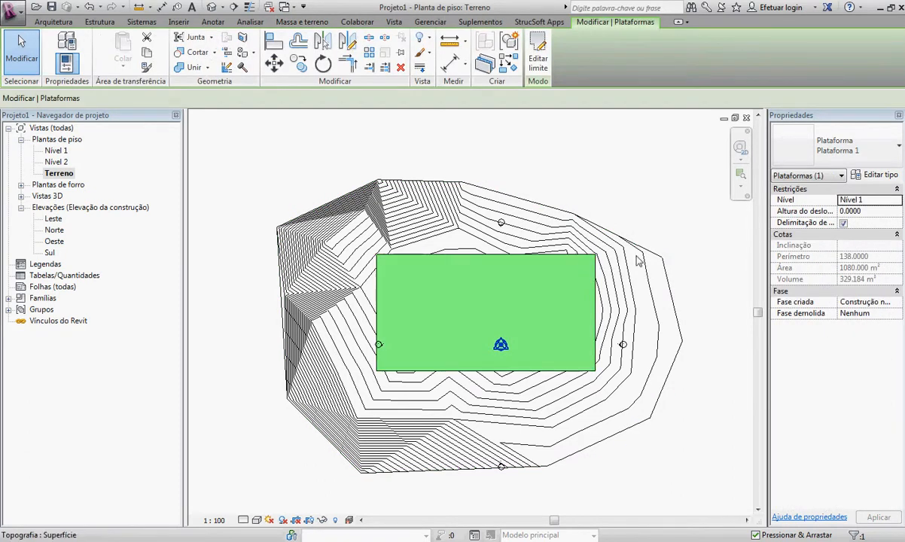
{"action": "left_click", "coordinate": [875, 212]}
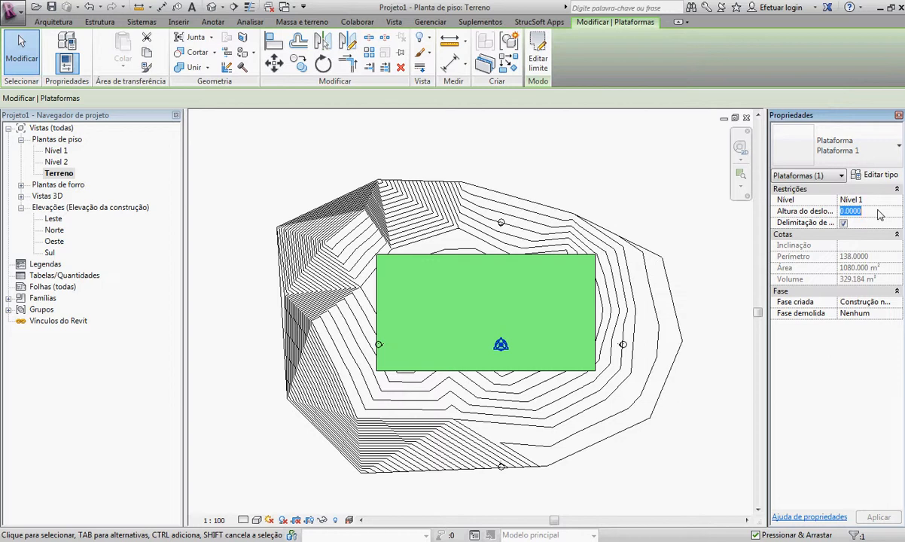
{"action": "type", "text": "3"}
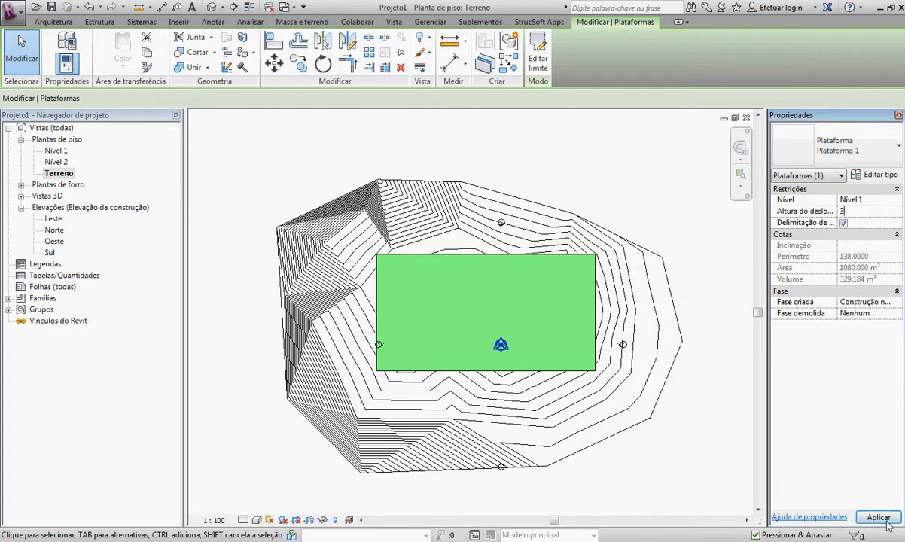
{"action": "left_click", "coordinate": [876, 517]}
Examine the raised building pad in the default 3D view and its height relative to the terrain and levels in the Norte elevation.
{"action": "left_click", "coordinate": [212, 8]}
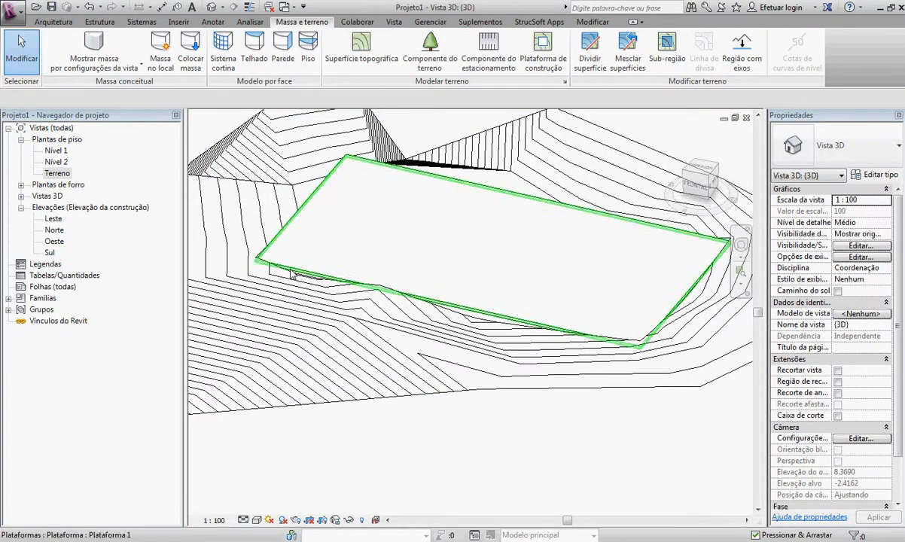
{"action": "double_click", "coordinate": [55, 230]}
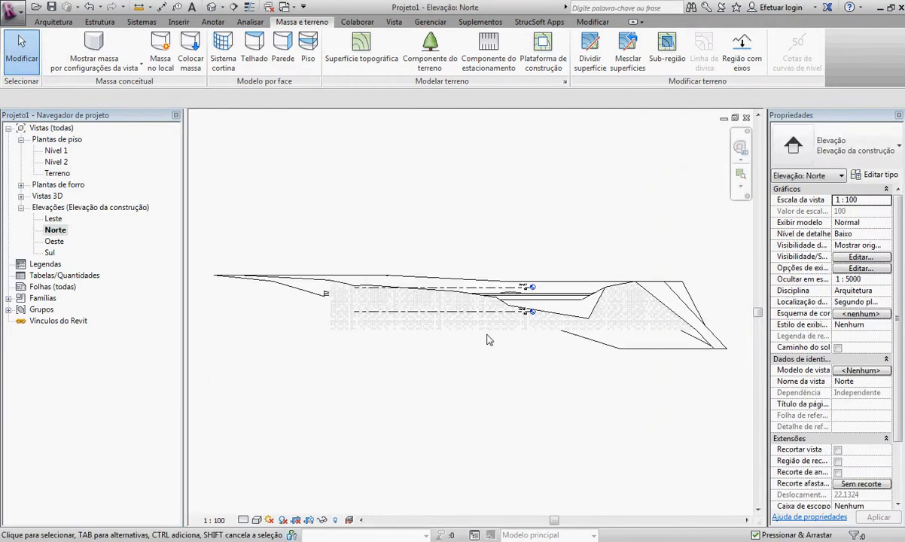
{"action": "scroll", "coordinate": [465, 328], "scroll_direction": "up", "scroll_amount": 4}
{"action": "middle_click_drag", "start_coordinate": [464, 324], "coordinate": [612, 323]}
{"action": "scroll", "coordinate": [612, 323], "scroll_direction": "down", "scroll_amount": 1}
{"action": "middle_click_drag", "start_coordinate": [567, 357], "coordinate": [417, 353]}
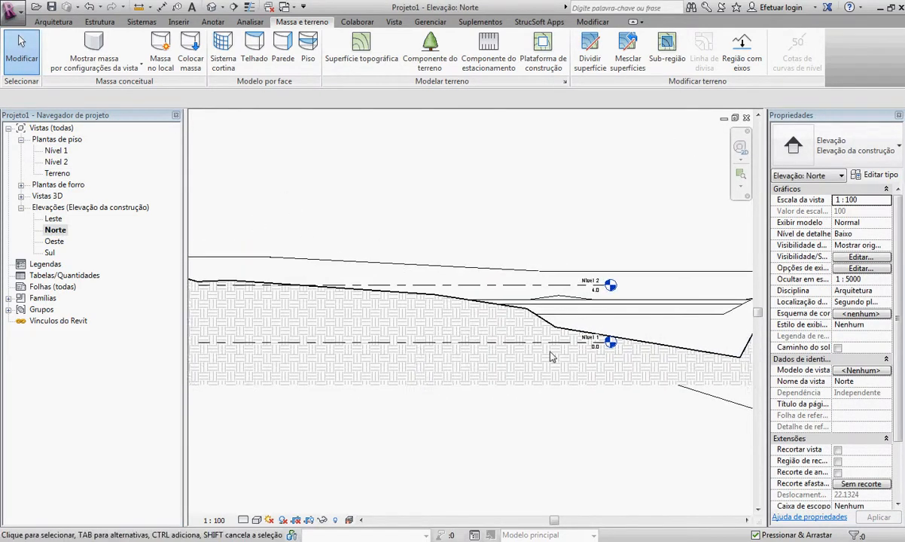
{"action": "scroll", "coordinate": [550, 356], "scroll_direction": "up", "scroll_amount": 2}
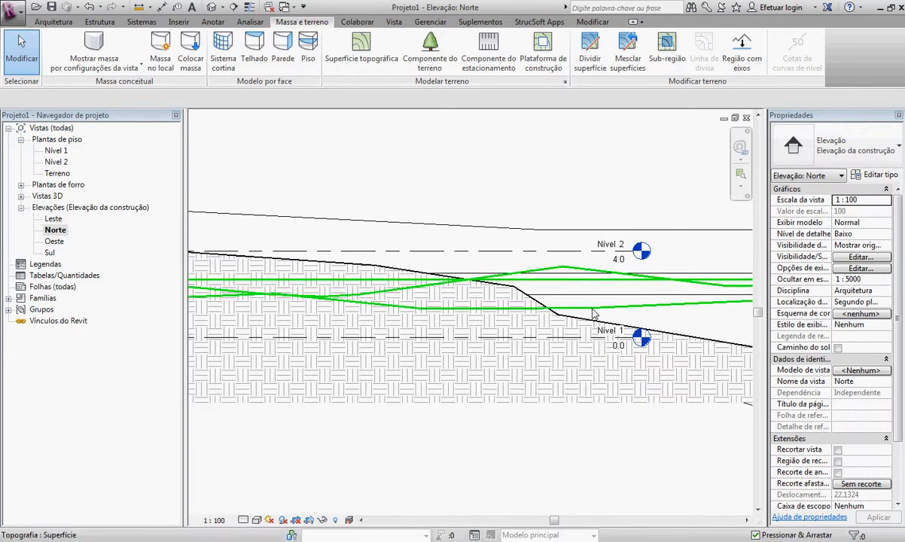
{"action": "scroll", "coordinate": [602, 301], "scroll_direction": "down", "scroll_amount": 3}
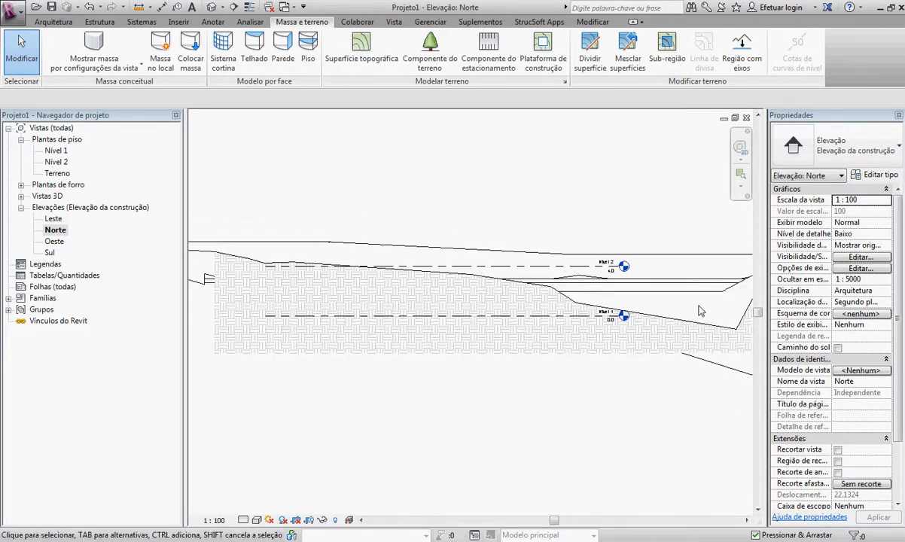
{"action": "middle_click_drag", "start_coordinate": [700, 311], "coordinate": [599, 296]}
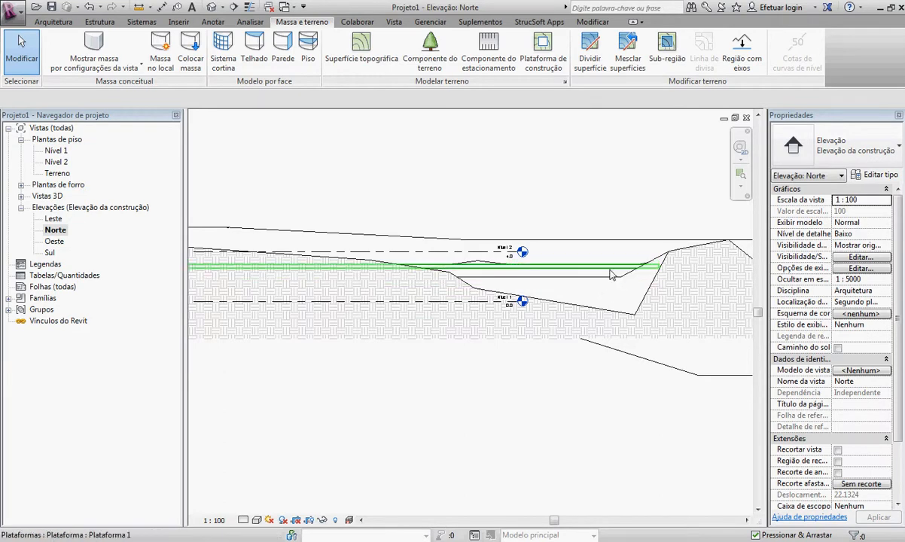
{"action": "left_click", "coordinate": [611, 276]}
{"action": "scroll", "coordinate": [609, 301], "scroll_direction": "down", "scroll_amount": 2}
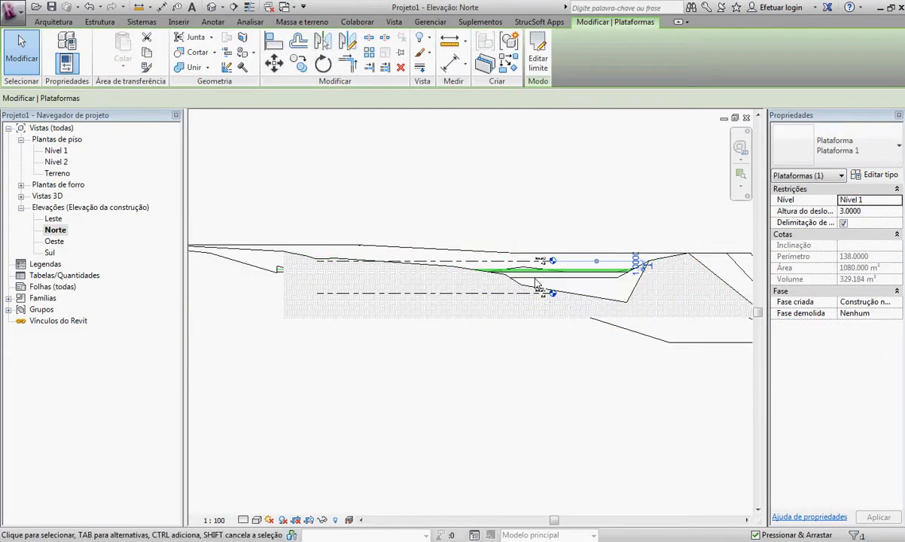
{"action": "scroll", "coordinate": [536, 285], "scroll_direction": "up", "scroll_amount": 4}
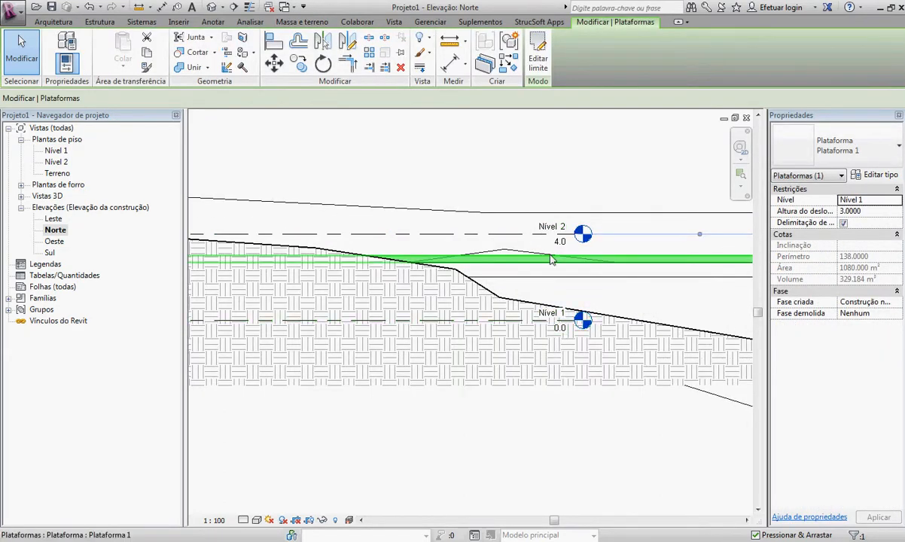
{"action": "scroll", "coordinate": [561, 320], "scroll_direction": "up", "scroll_amount": 1}
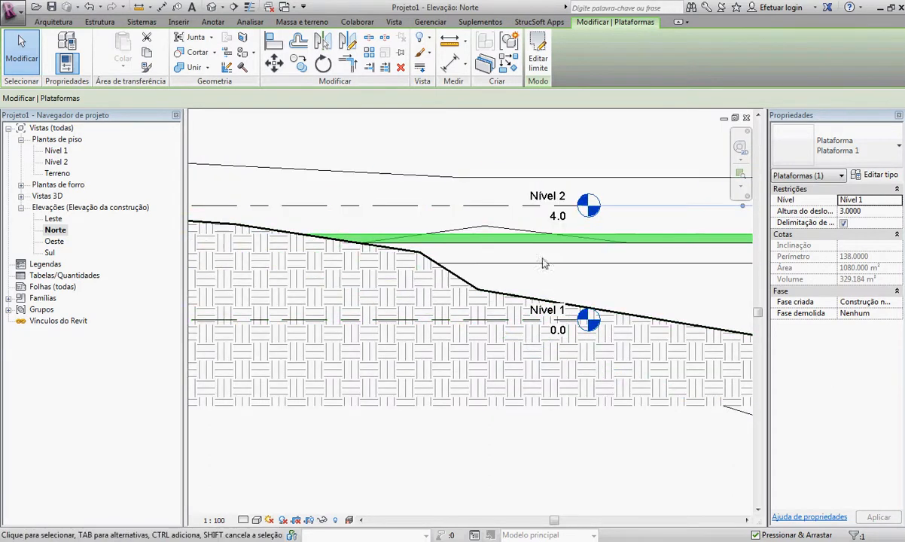
{"action": "left_click", "coordinate": [544, 437]}
{"action": "scroll", "coordinate": [546, 434], "scroll_direction": "down", "scroll_amount": 5}
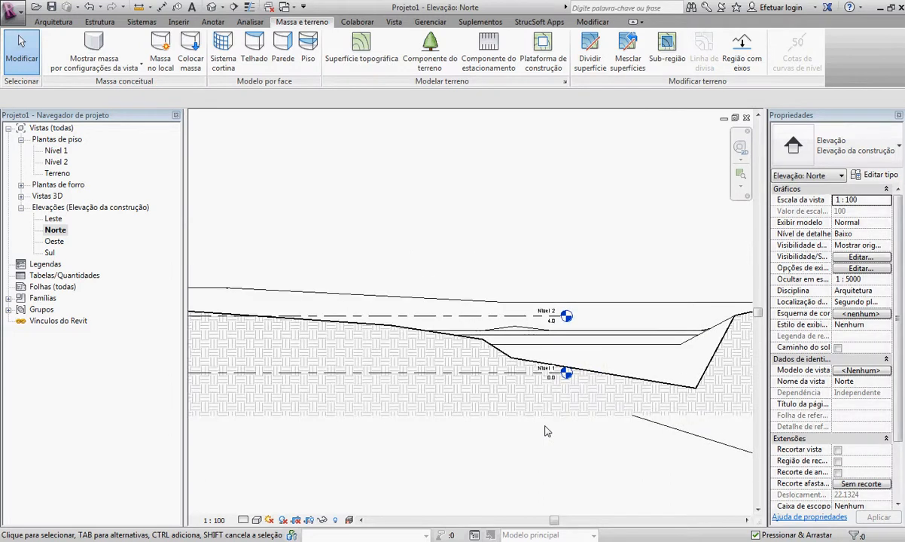
View the Nível 1 and Nível 2 floor plans and return to the Terreno plan.
{"action": "double_click", "coordinate": [58, 152]}
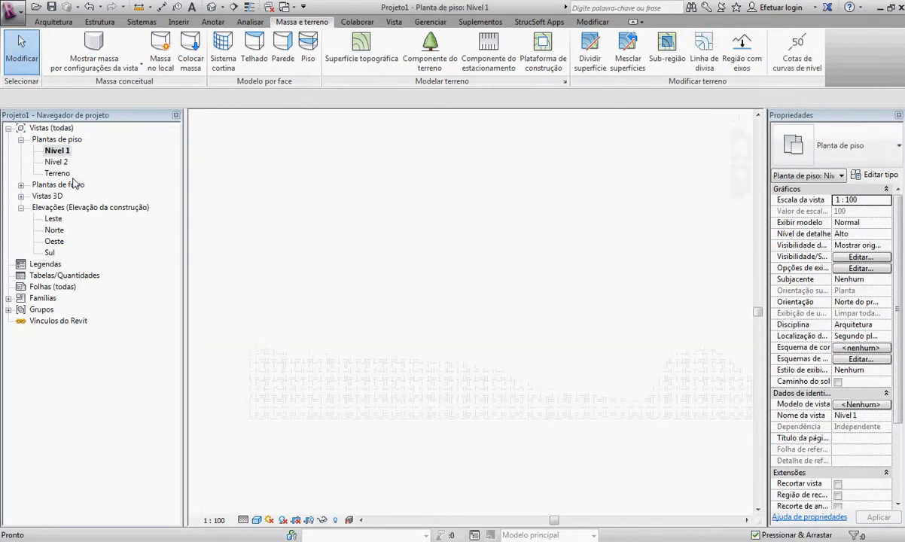
{"action": "left_click", "coordinate": [62, 163]}
{"action": "double_click", "coordinate": [60, 163]}
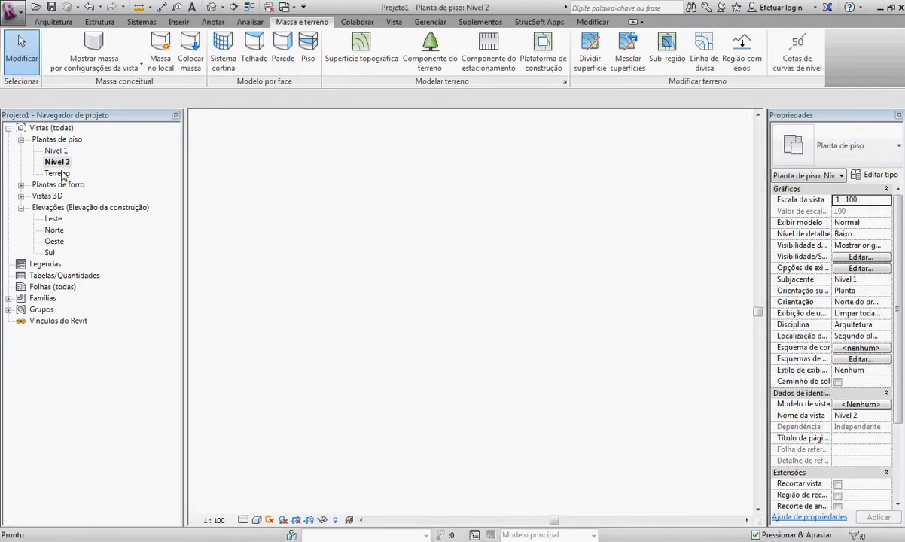
{"action": "double_click", "coordinate": [57, 173]}
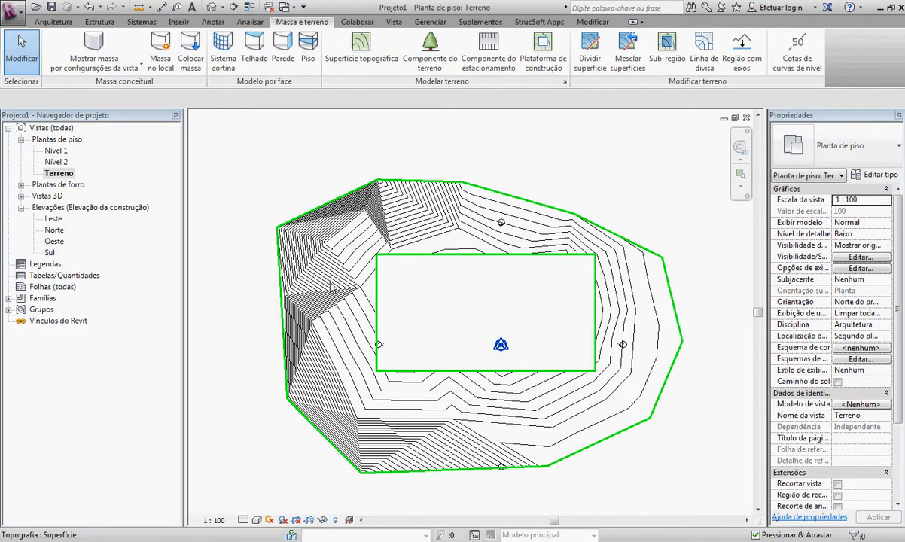